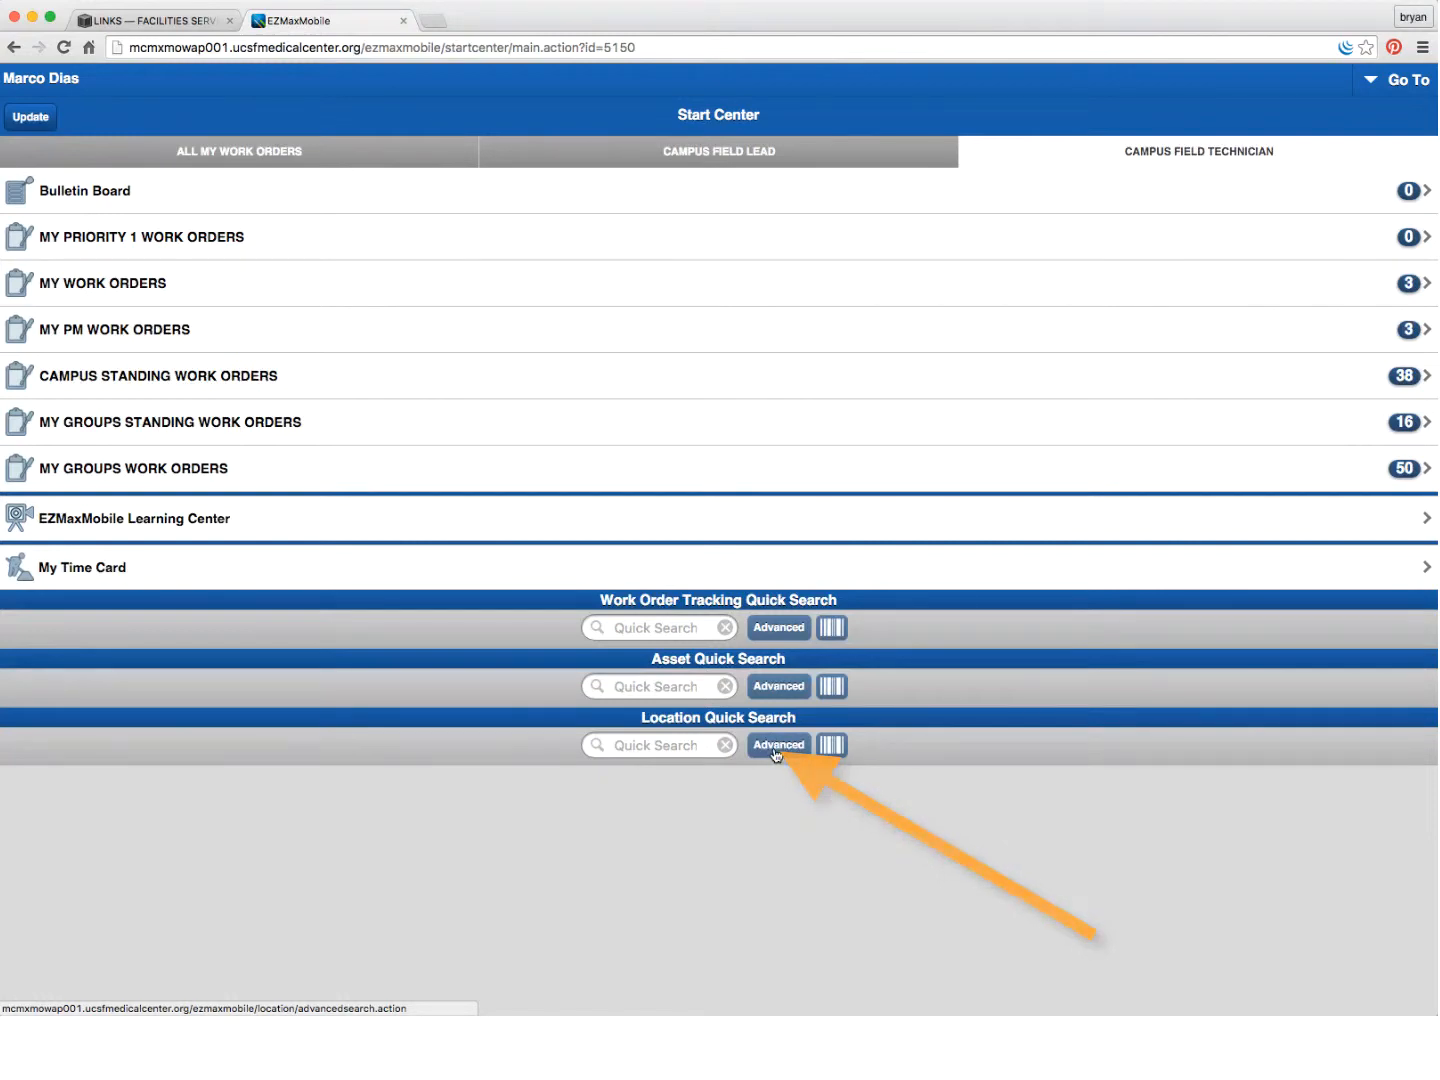
- Run an advanced location search on description 'son' to find location 2410, School of Nursing
click(771, 752)
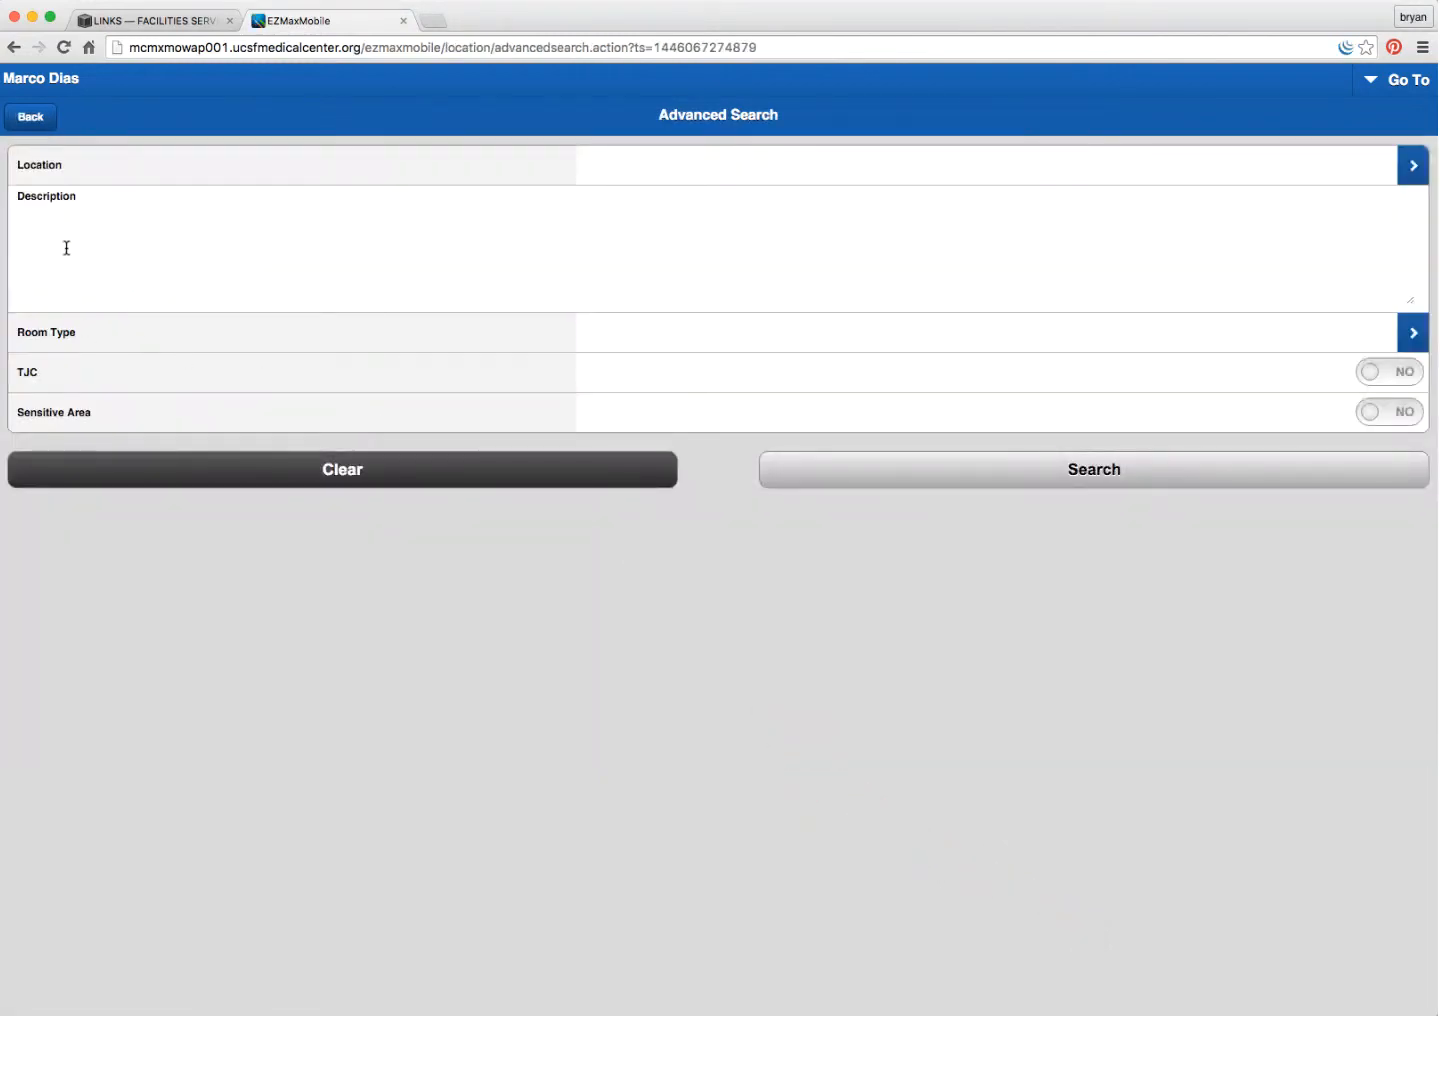
click(69, 211)
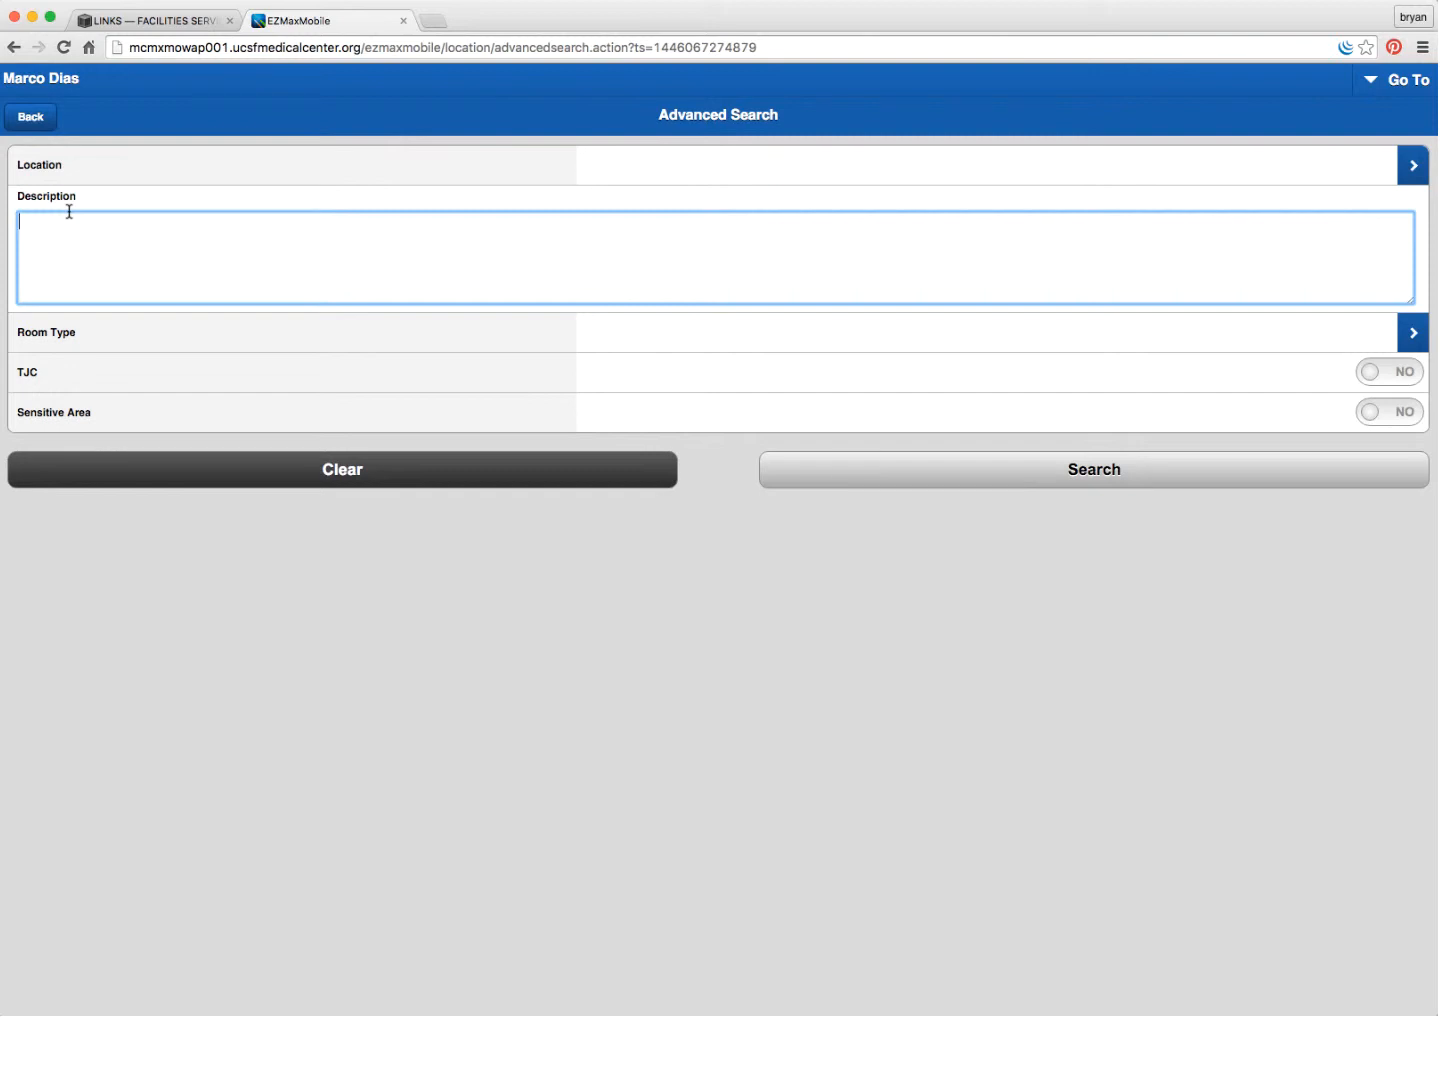
text(son)
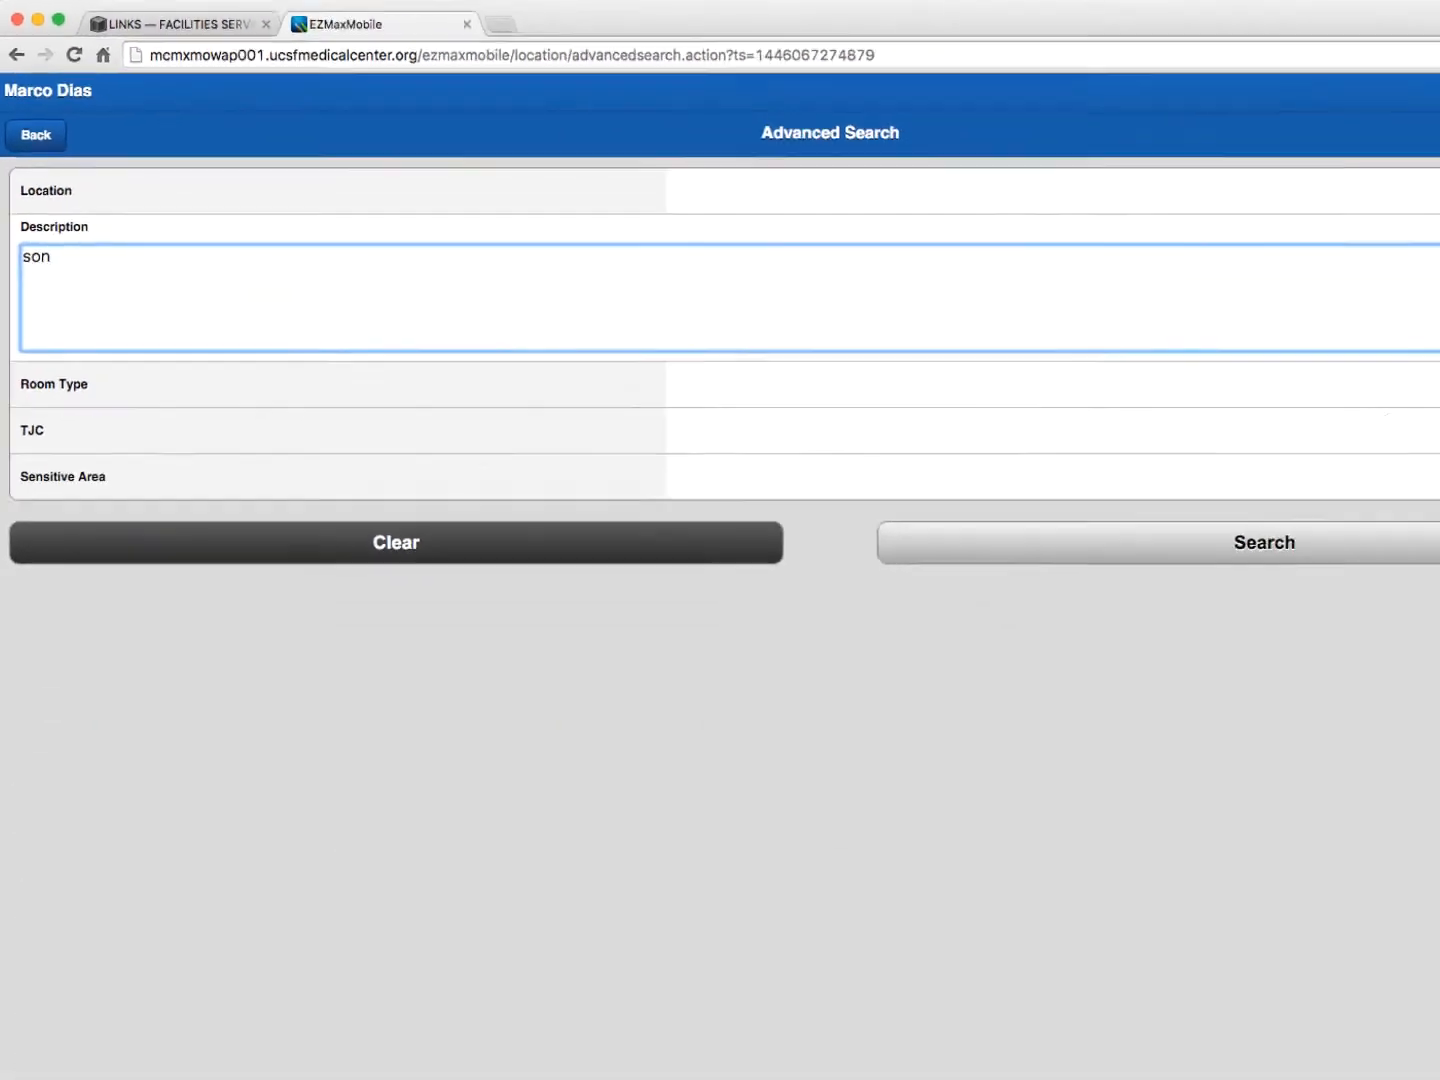
click(1257, 548)
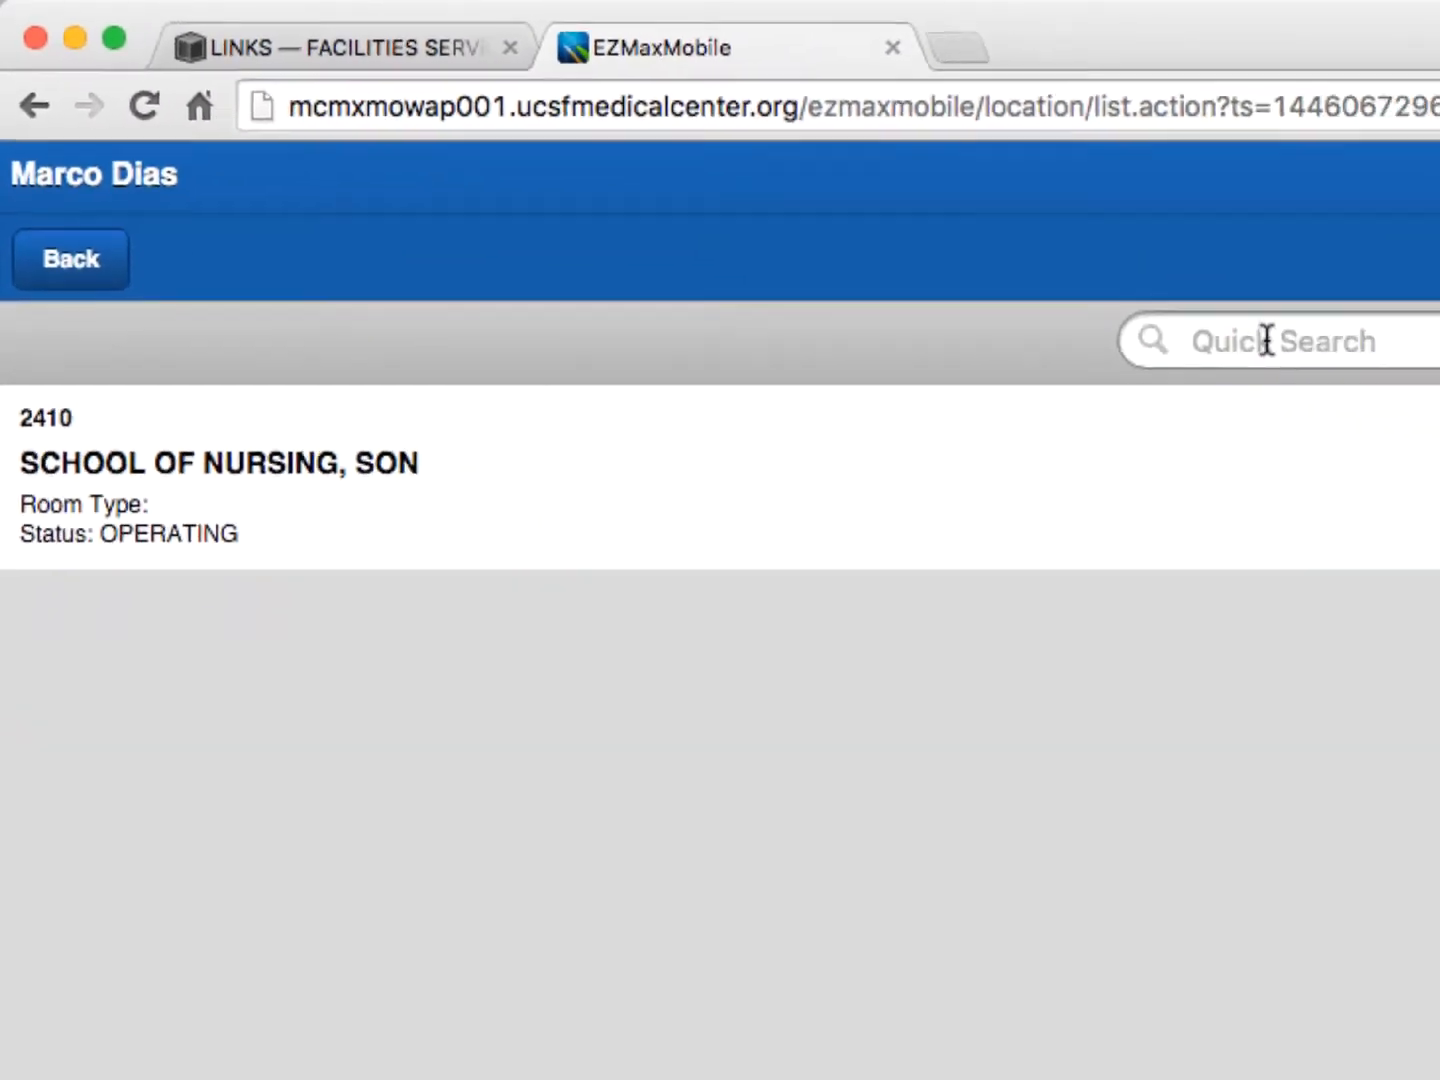
- Quick-search locations for 2410-02-241 to list School of Nursing rooms 241 through 241D
click(1266, 341)
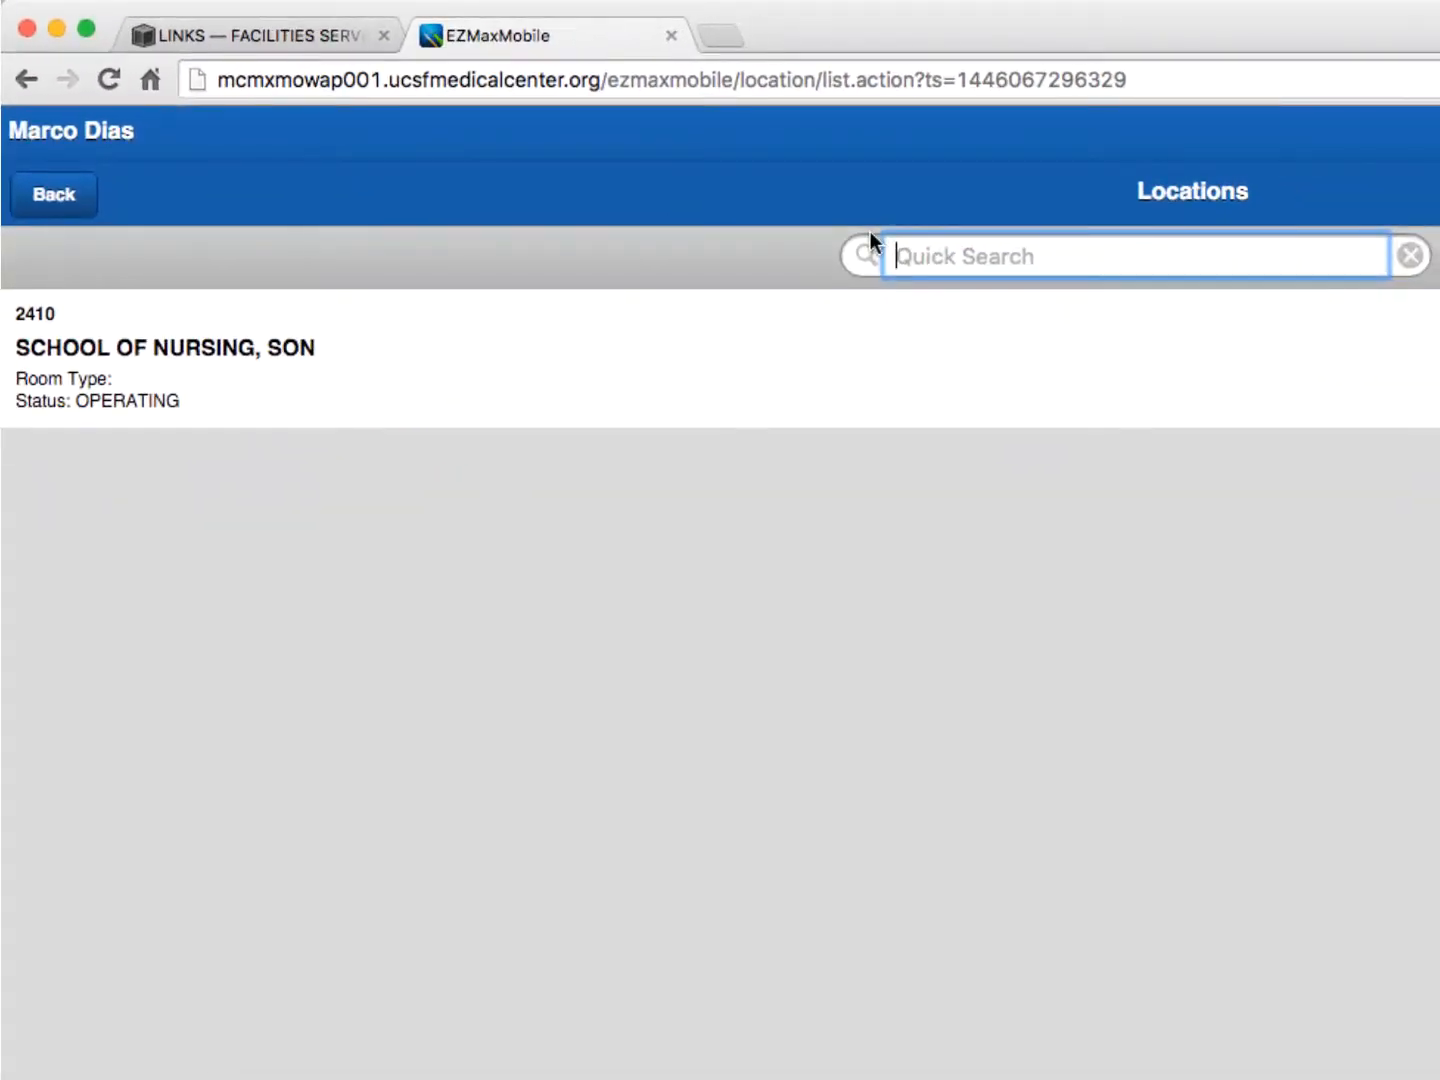
text(2410)
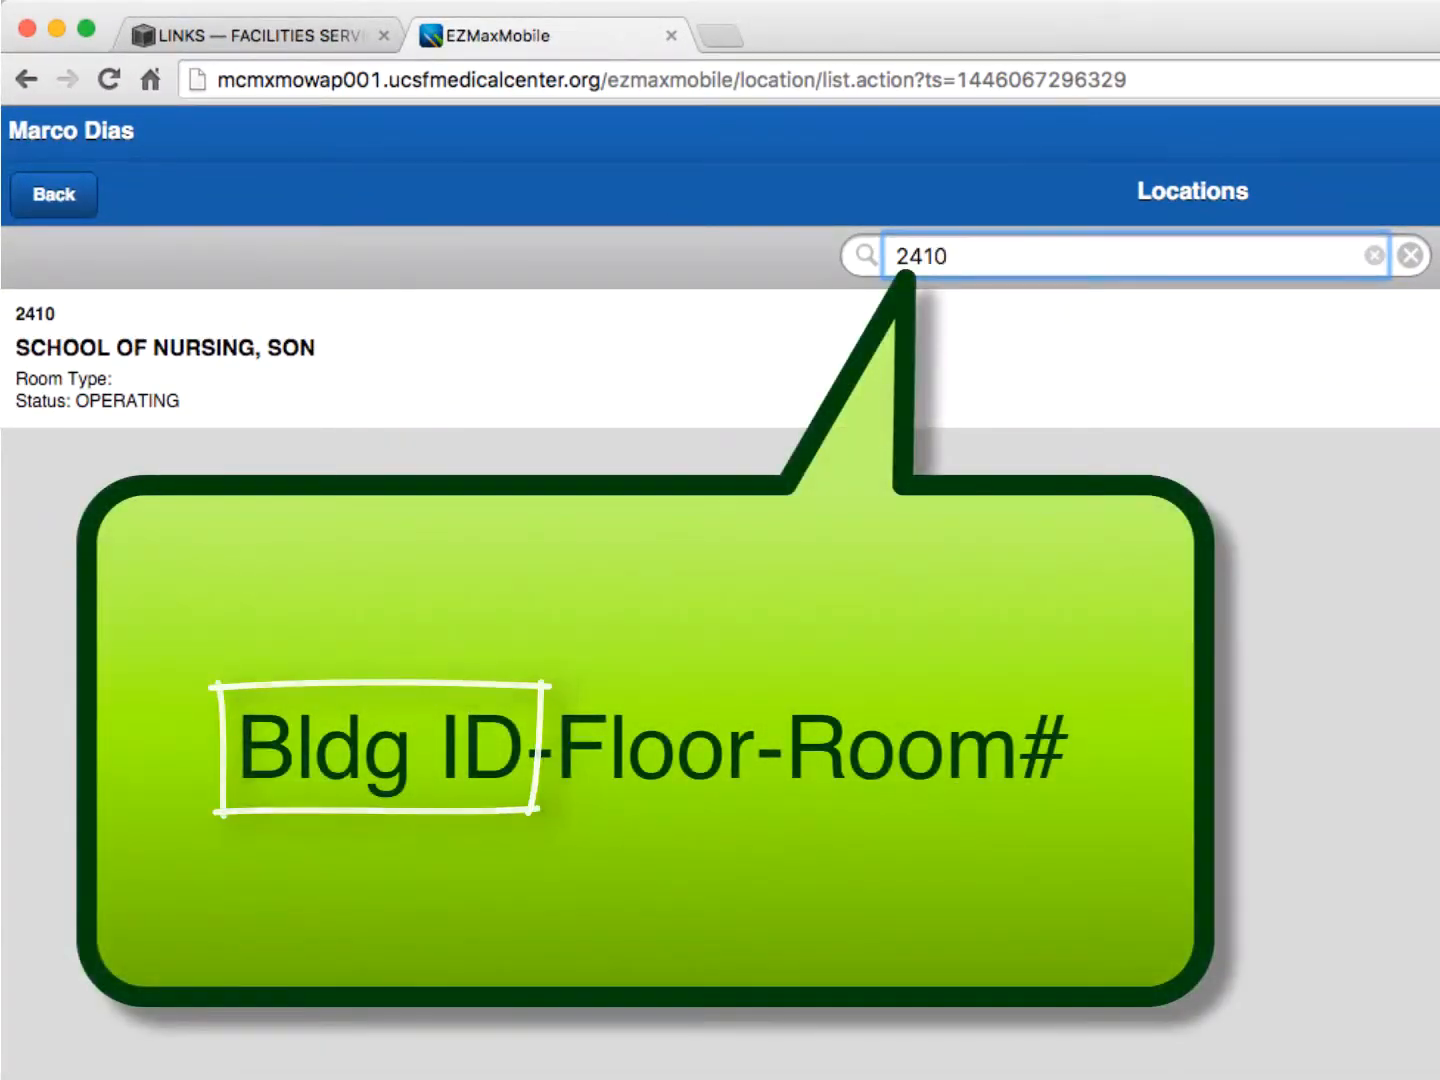
text(-)
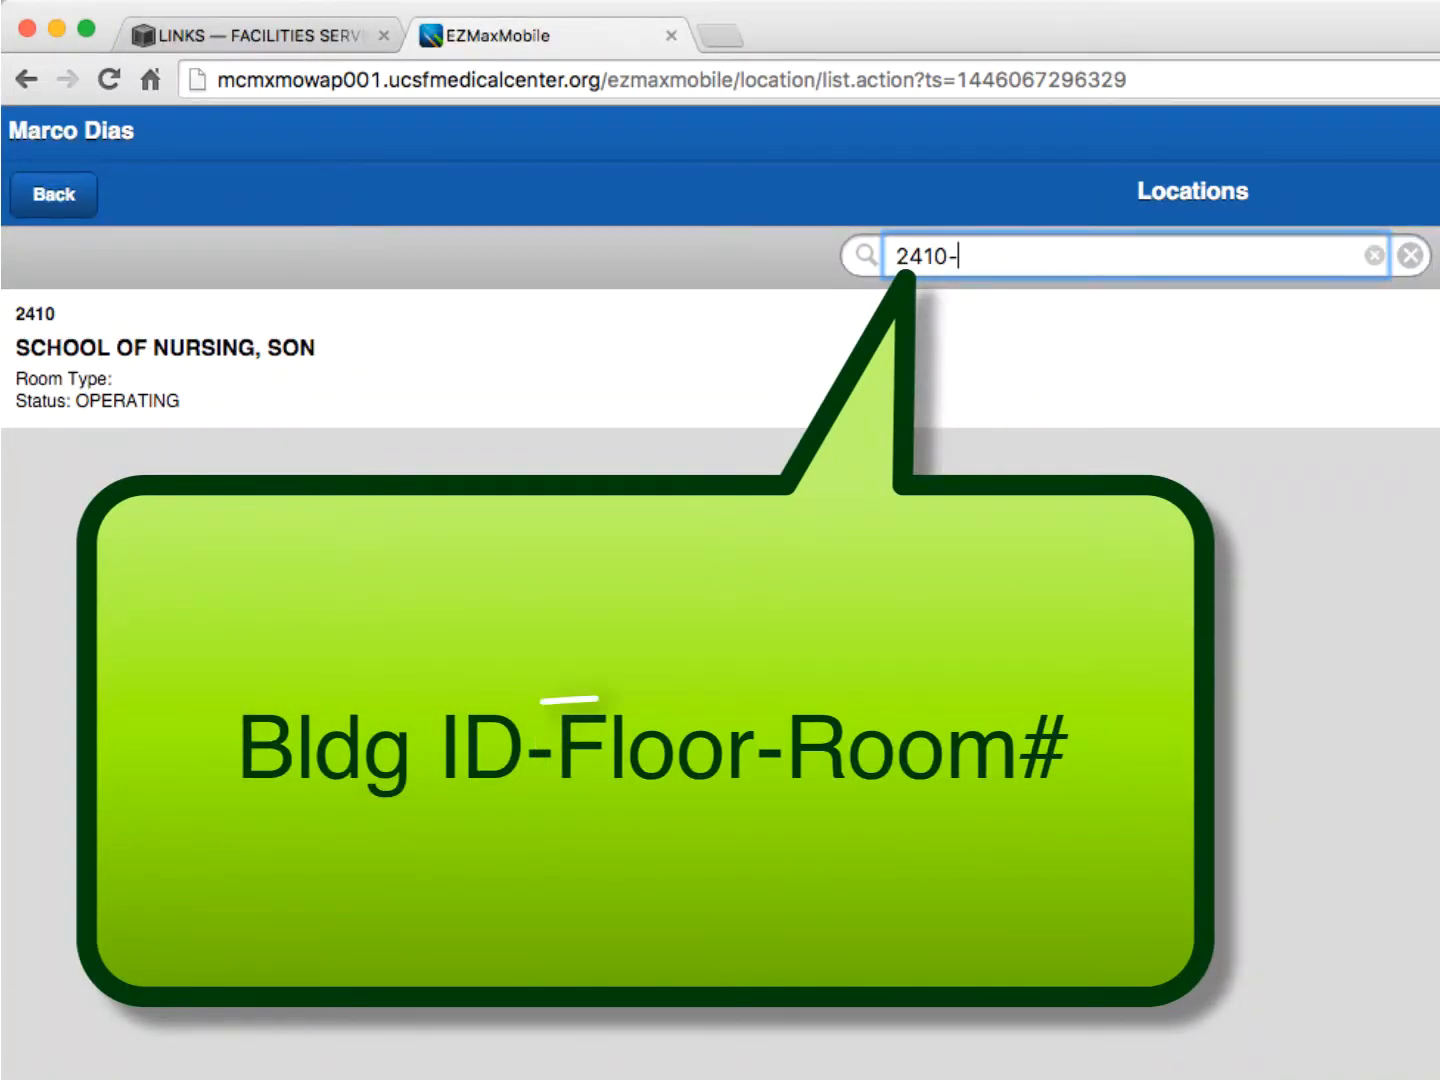
text(02-)
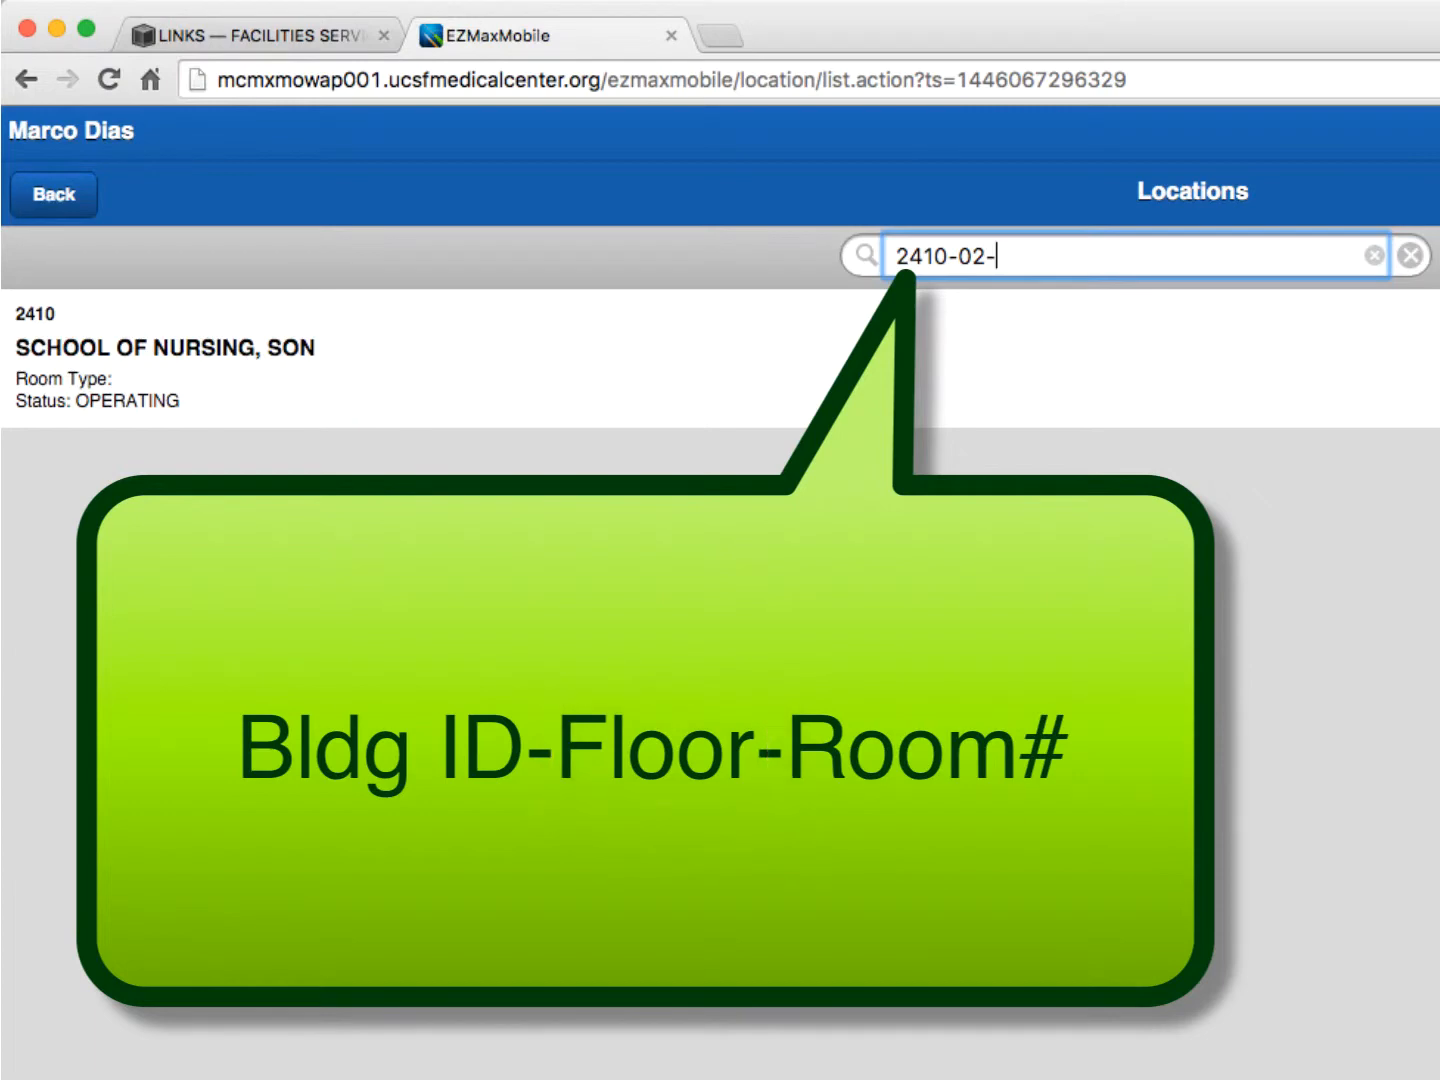
text(241)
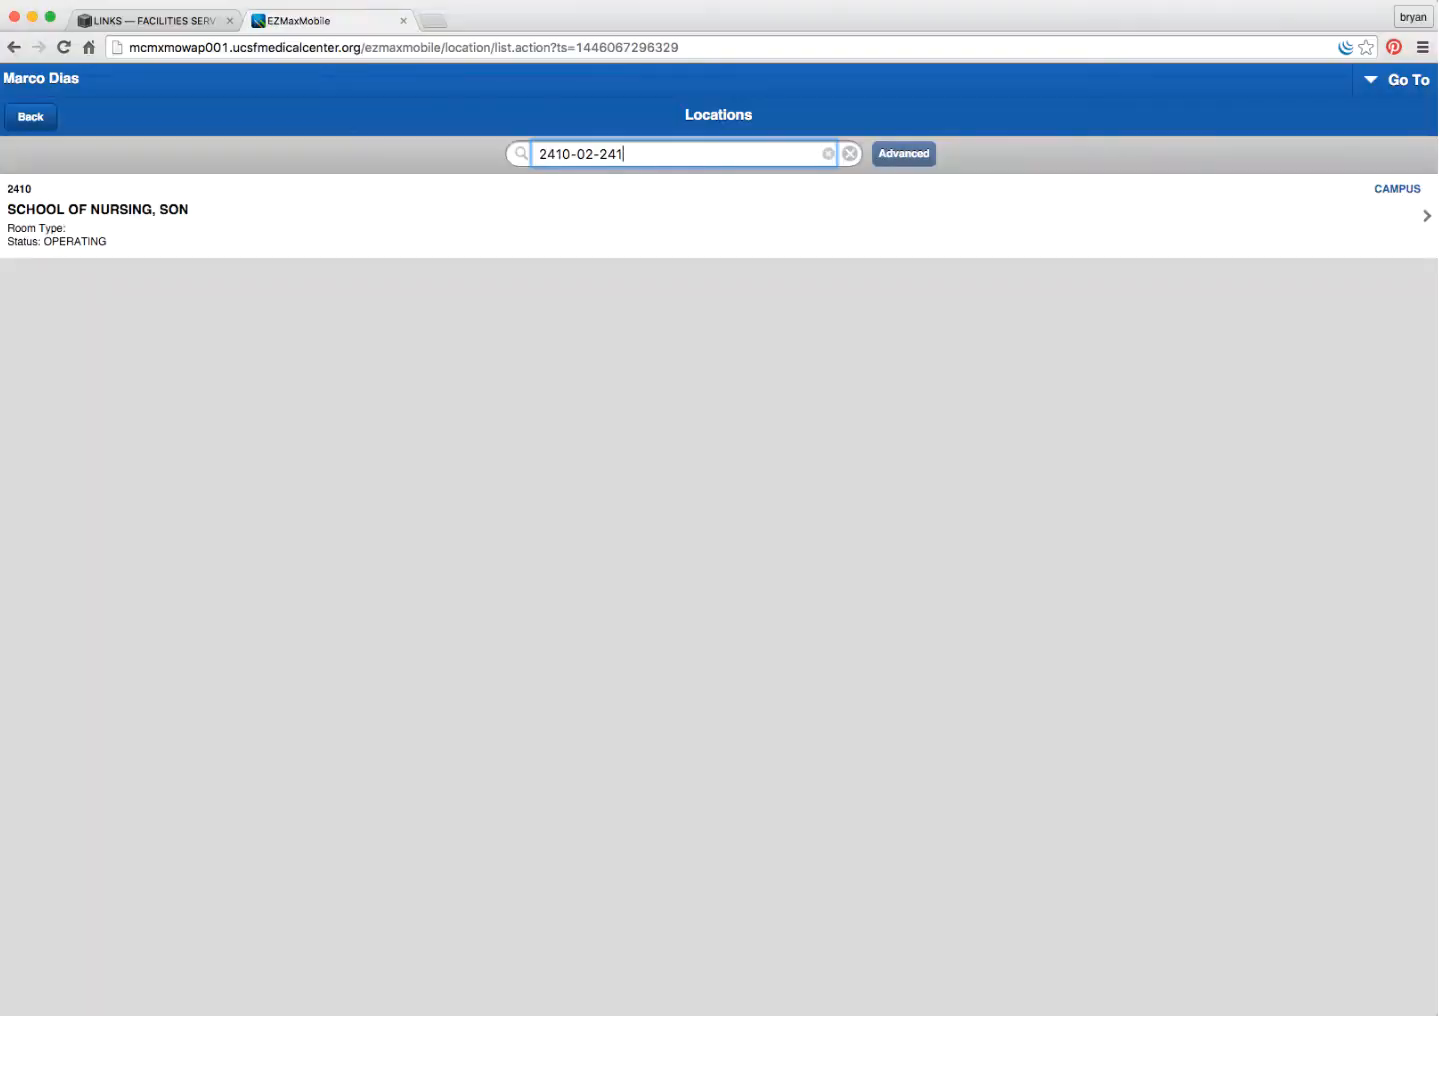
key(Return)
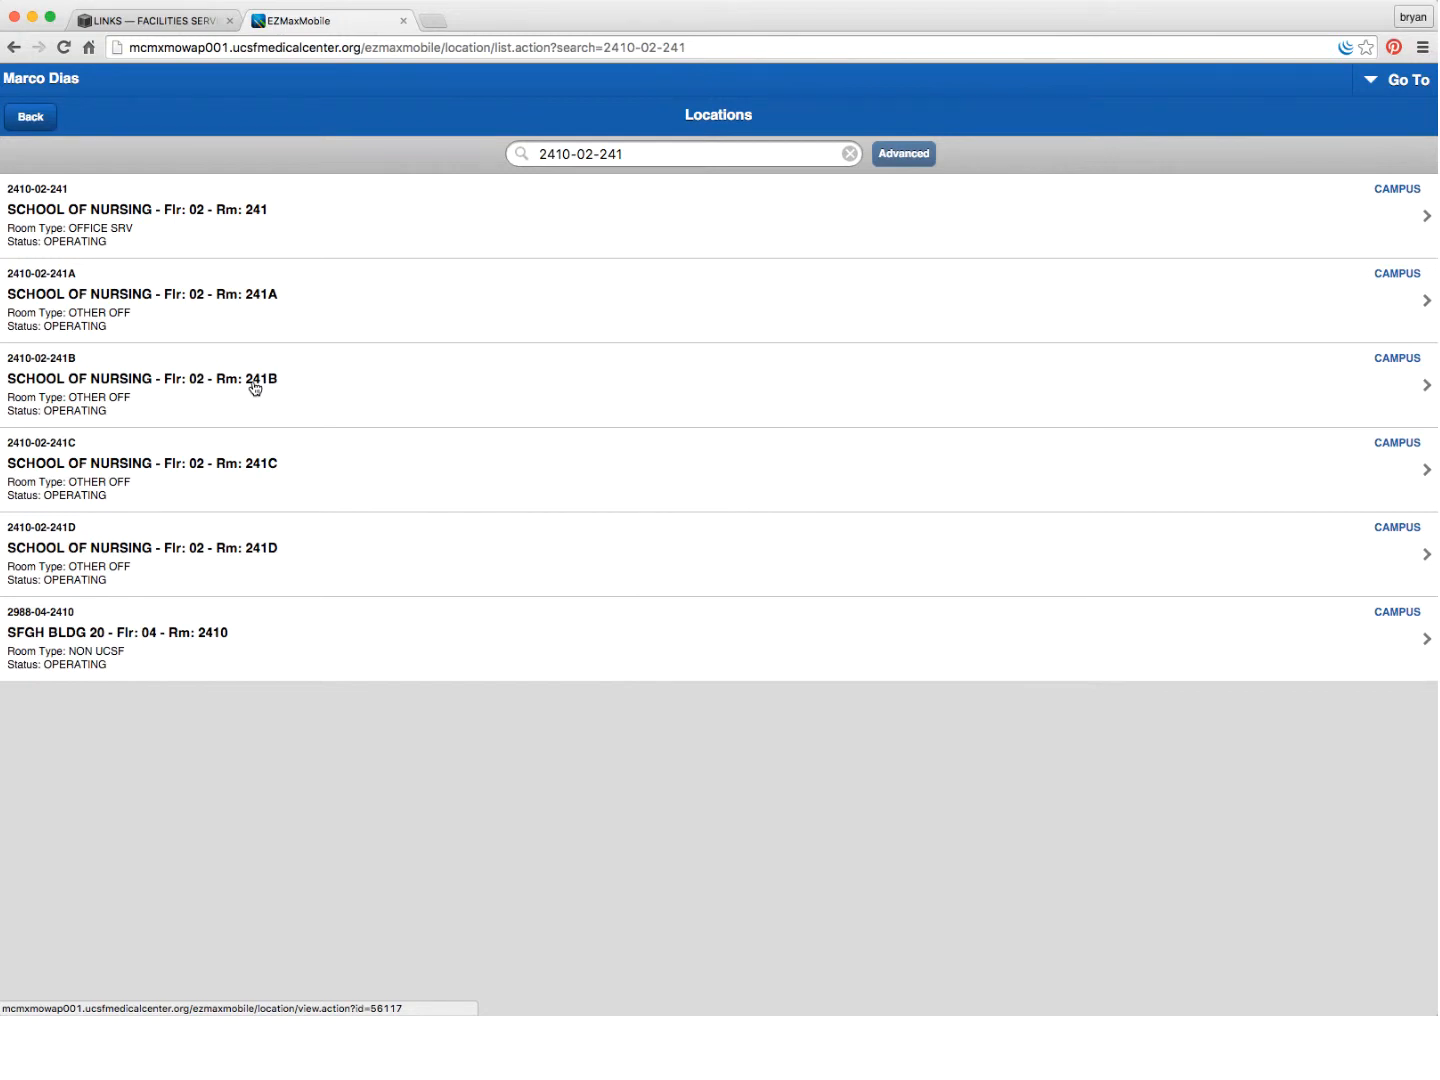
- Create and confirm a new work order from location 2410-02-241B's record
click(255, 389)
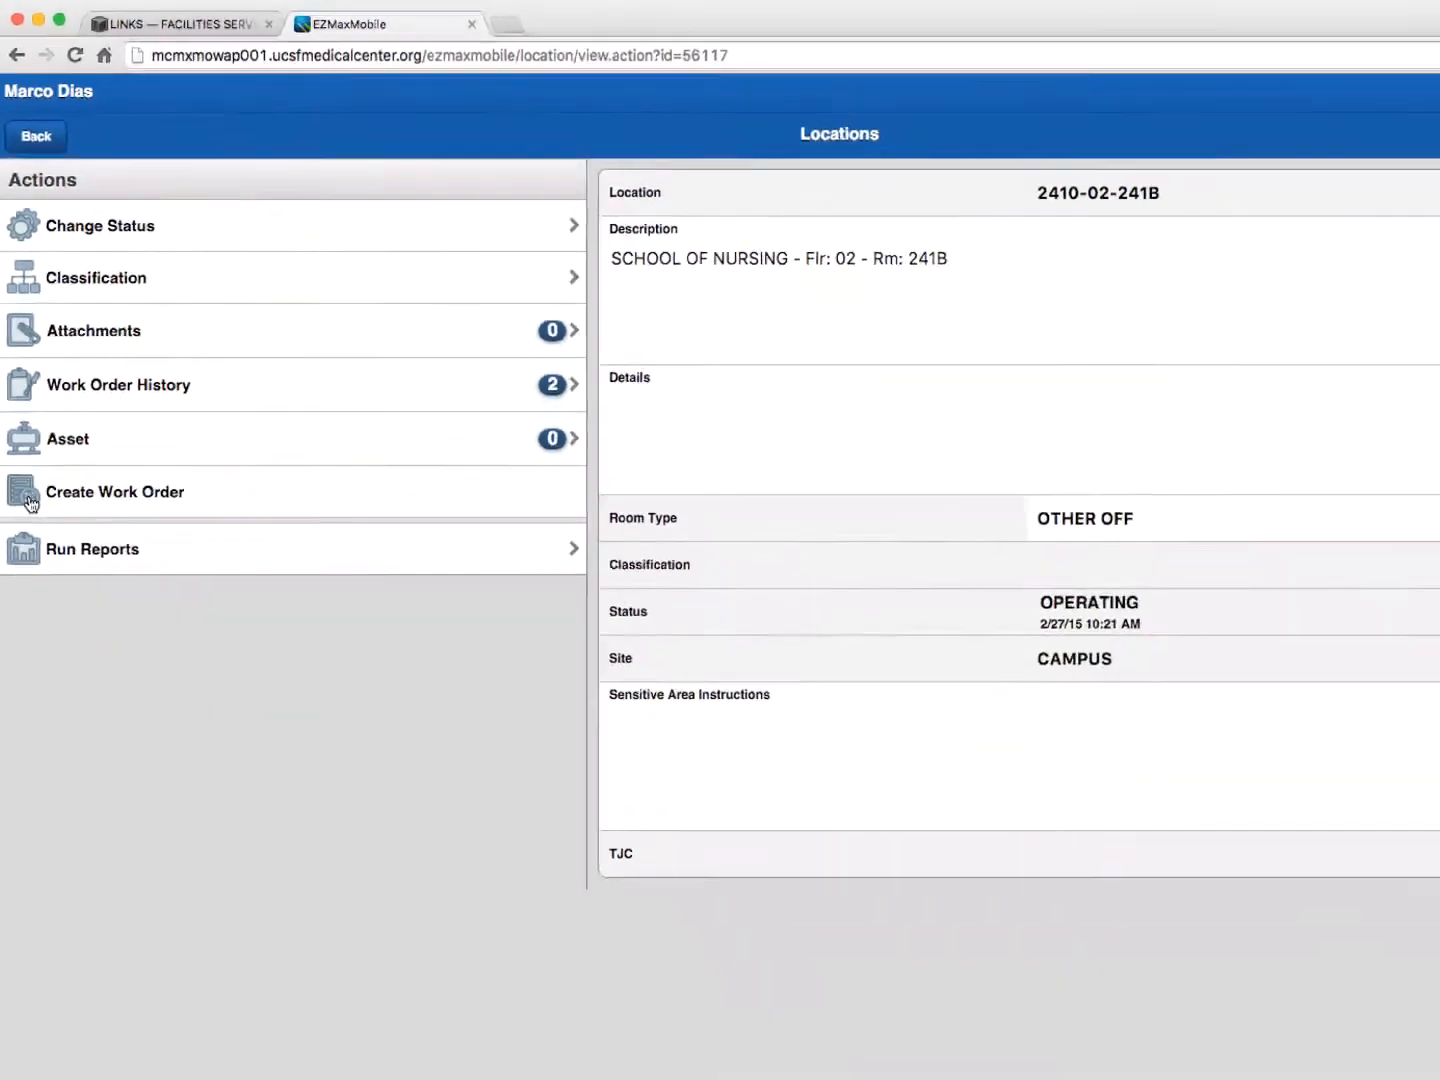
click(60, 930)
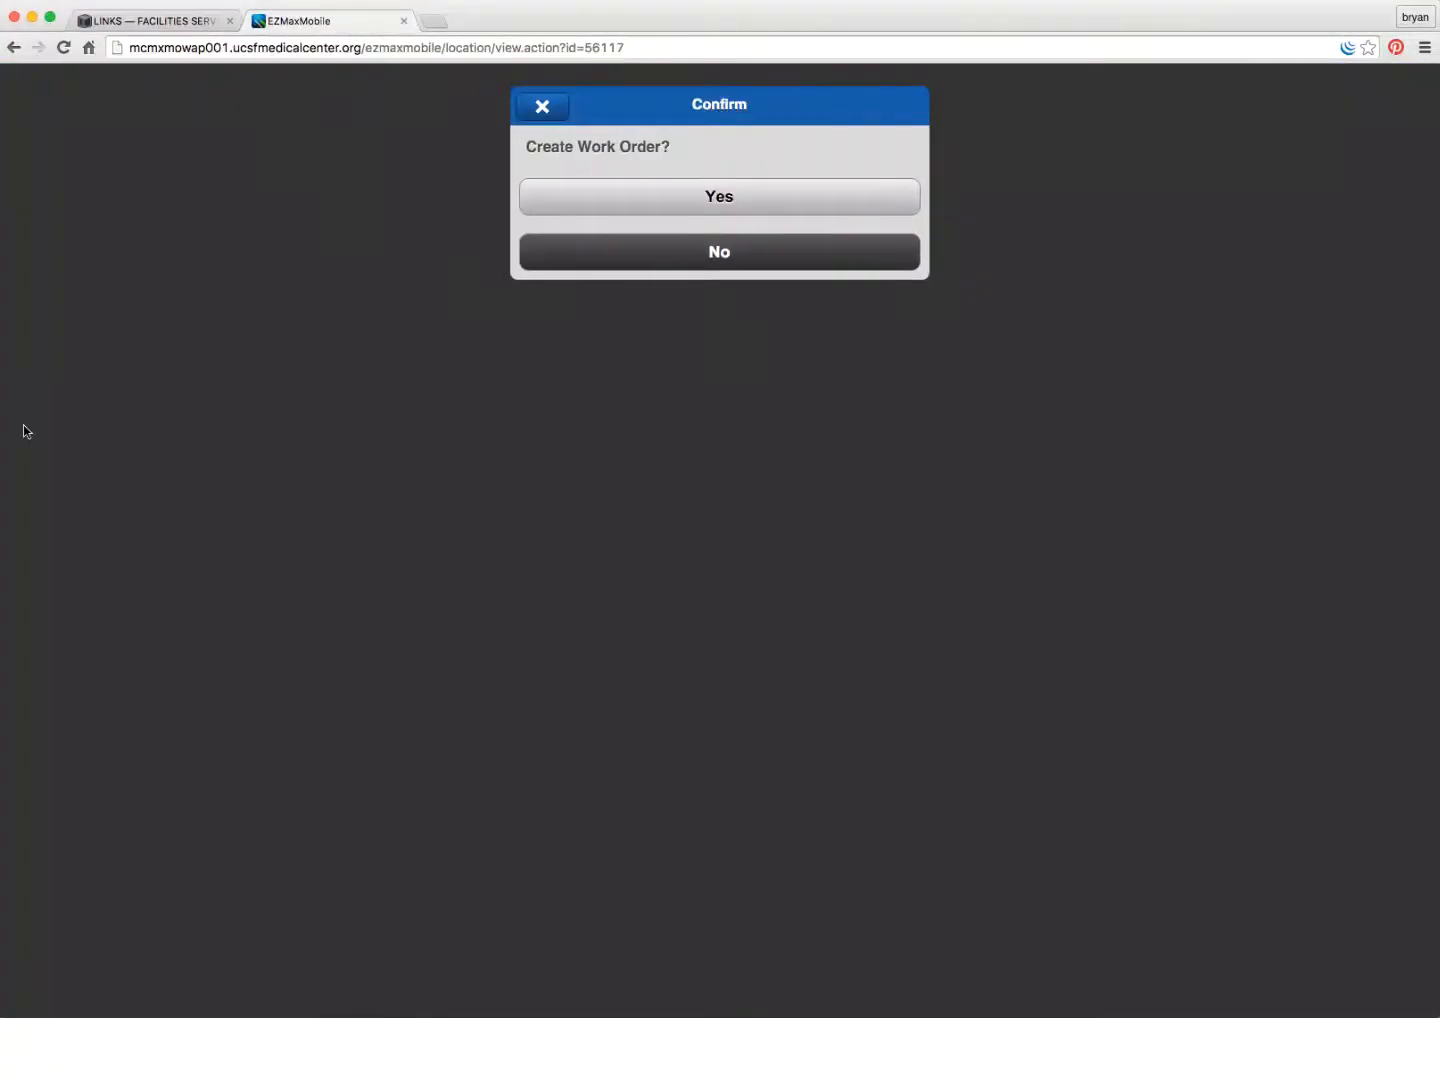
click(729, 198)
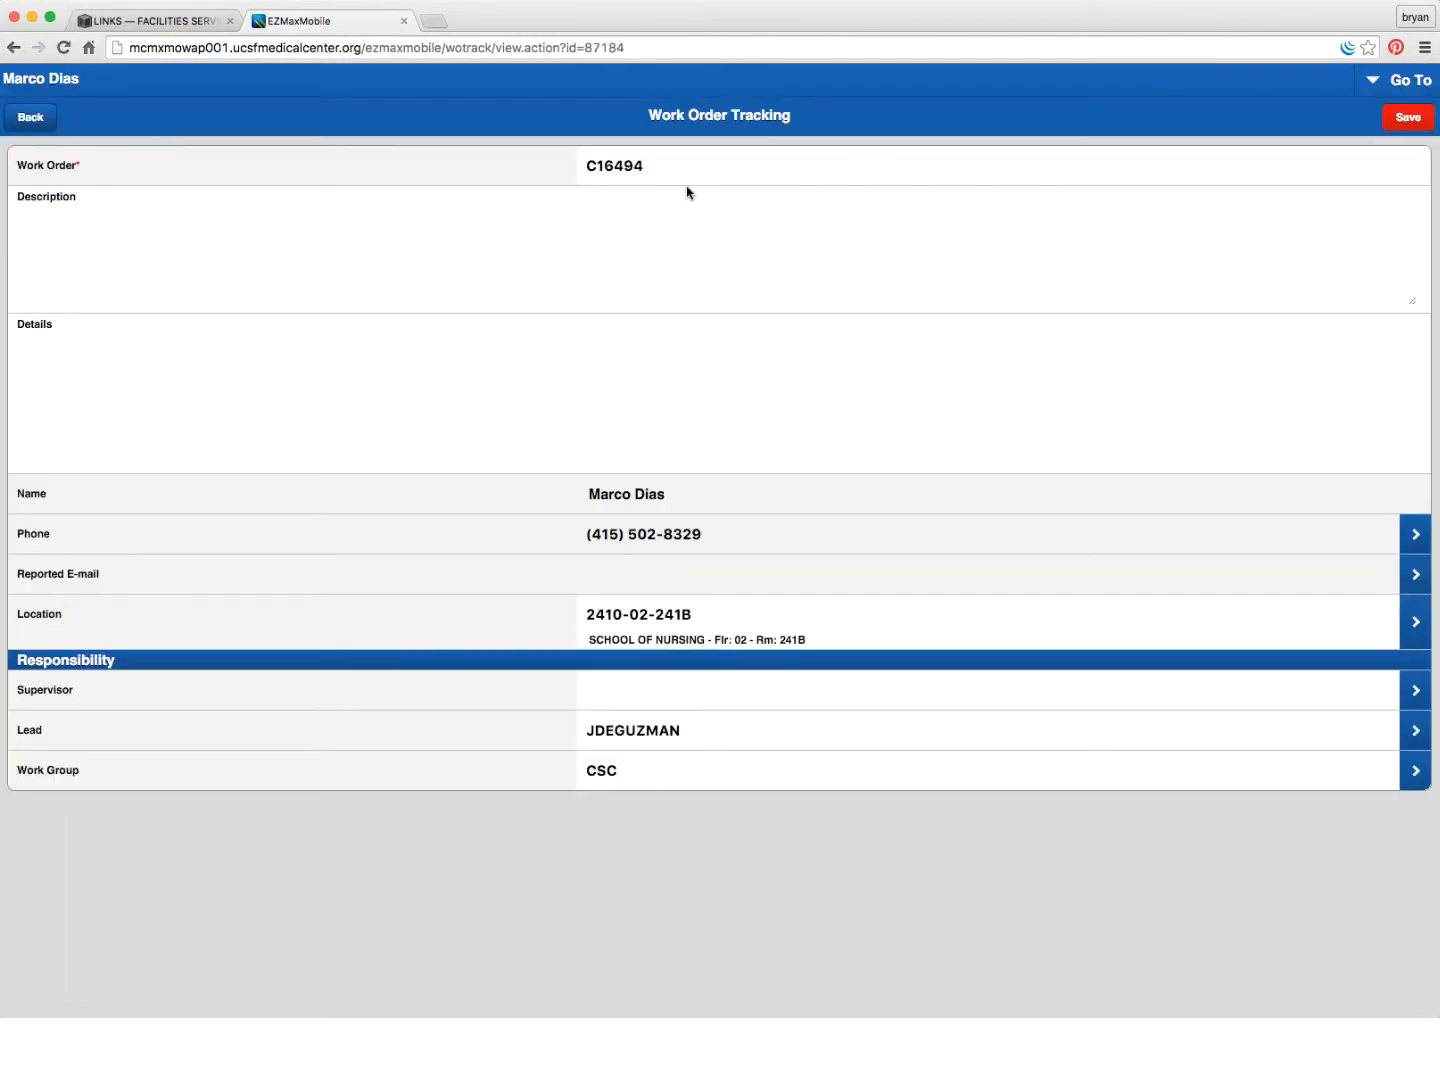
click(104, 265)
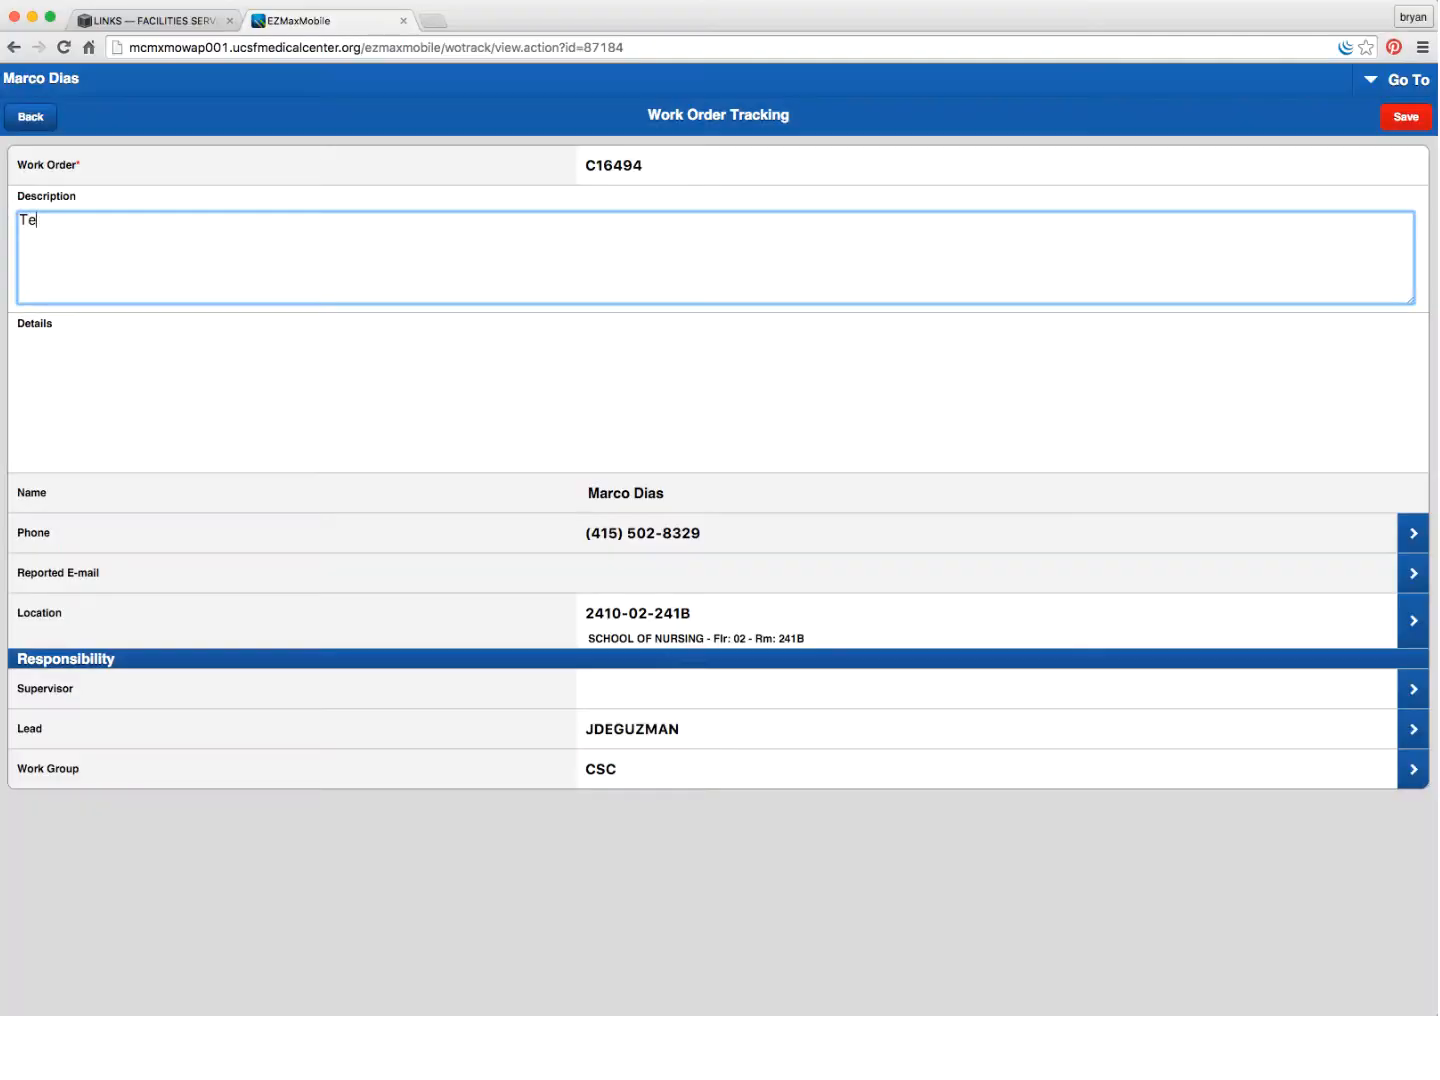
- Enter the description 'Test Only - disregard - this is for training only', fixing the missing 's' in 'is'
text(st Only - )
text(disregard - this i for training only)
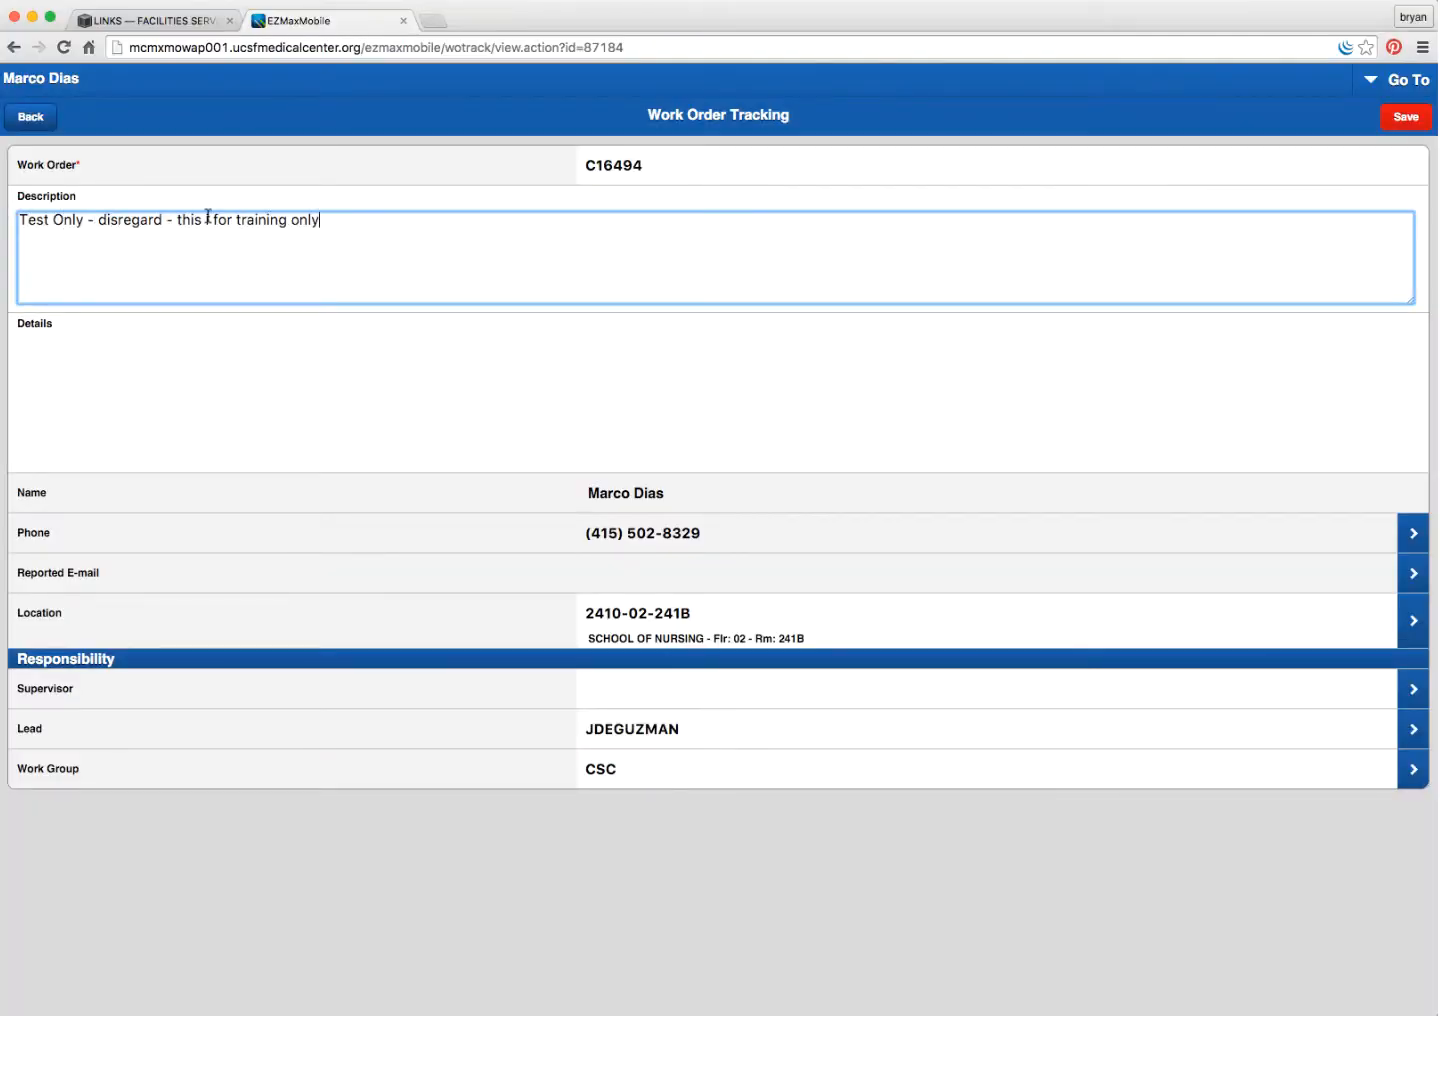
click(208, 219)
text(s)
drag(646, 156, 545, 172)
click(655, 152)
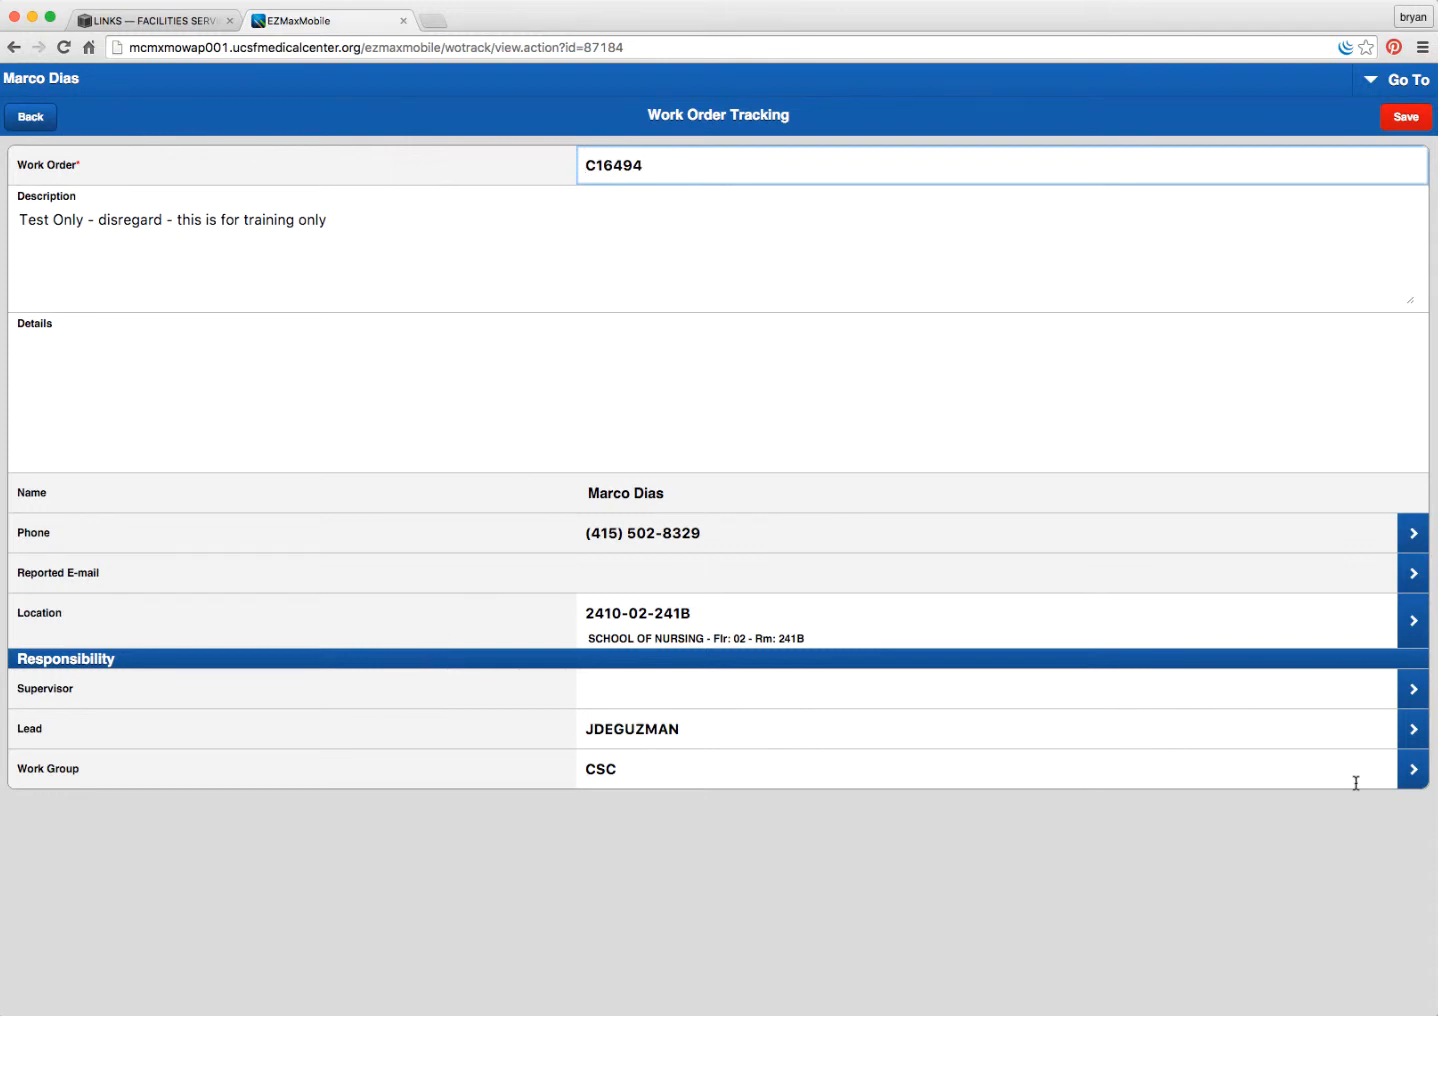
- Set work order C16494's work group to AR4 and save it
click(1413, 772)
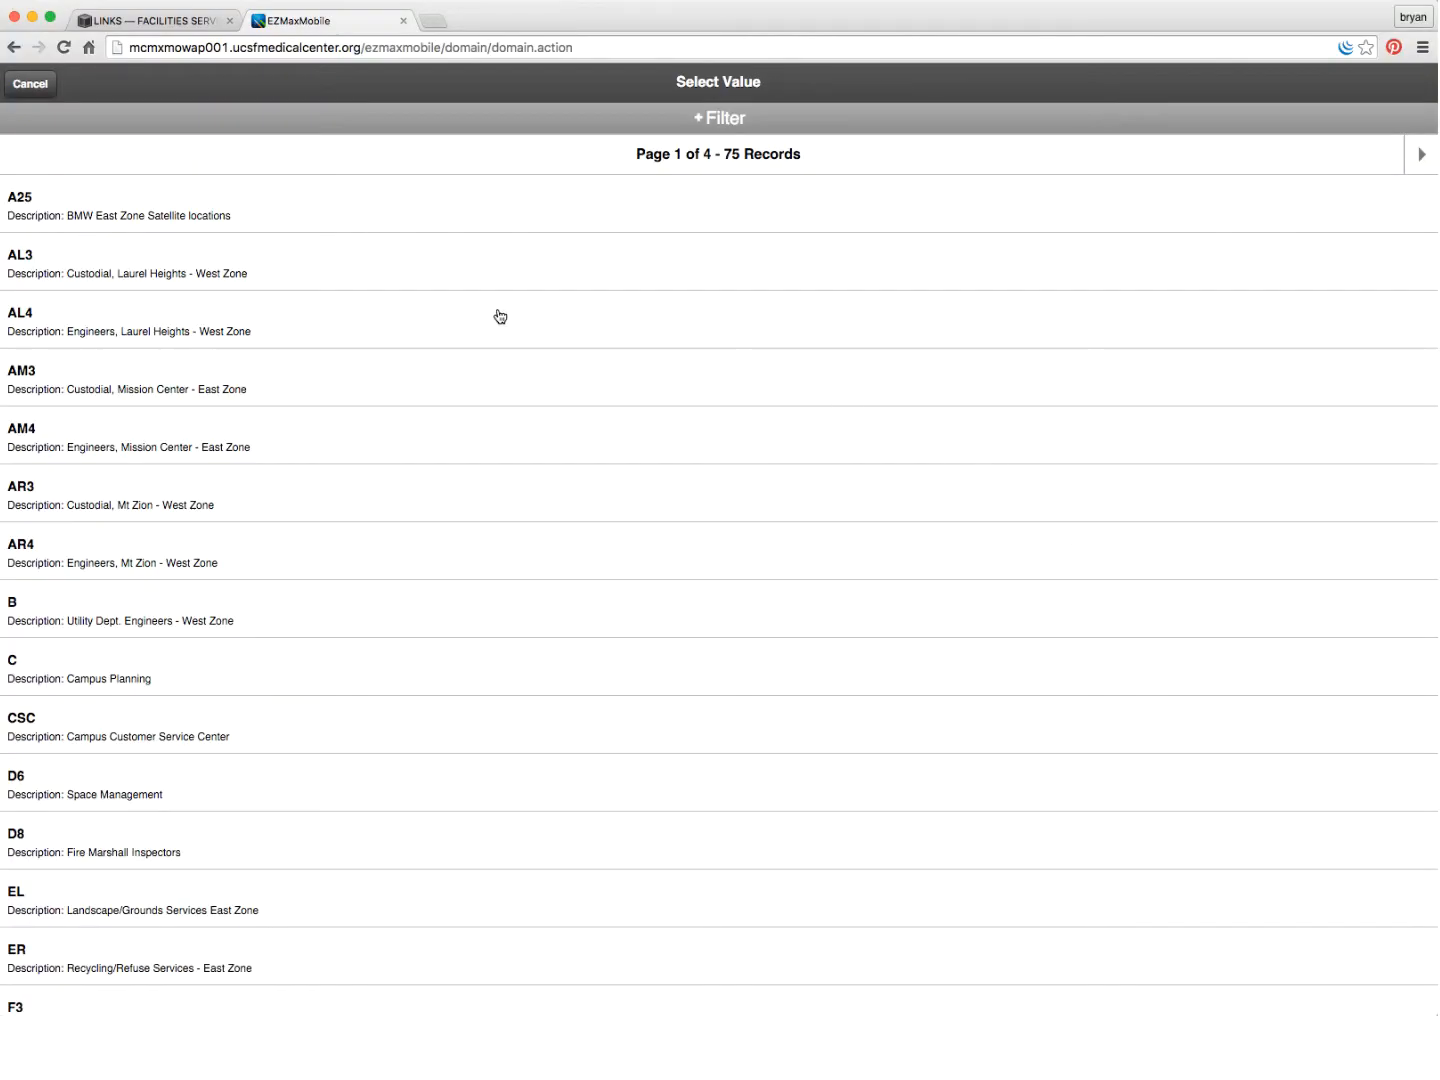
click(21, 553)
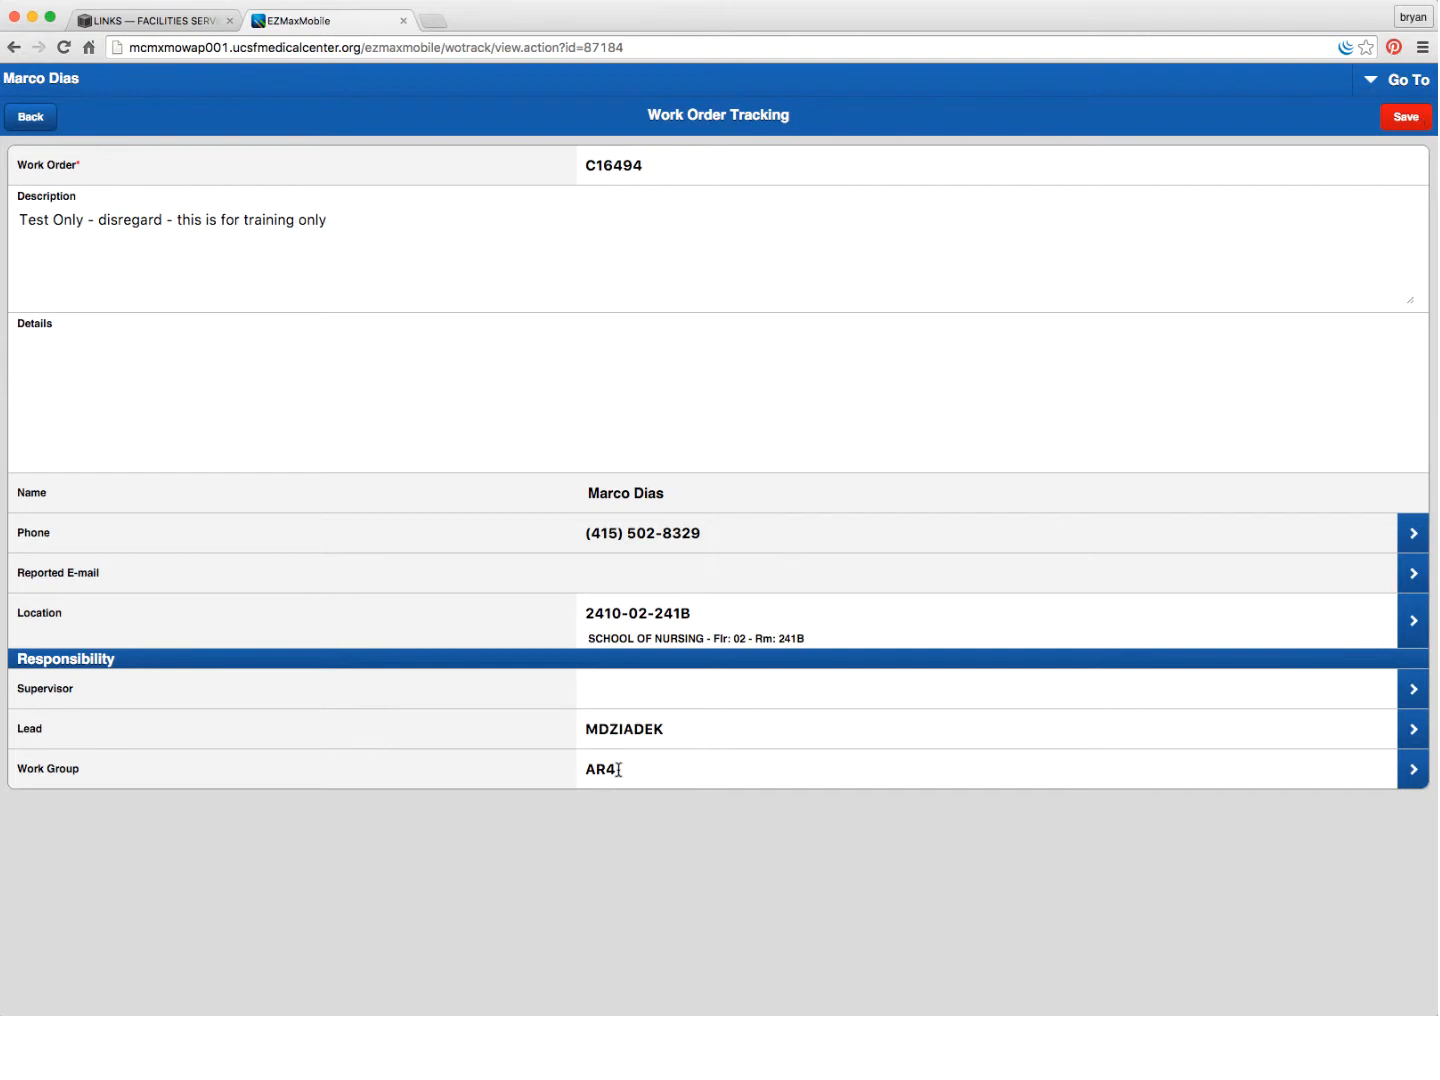
click(1403, 118)
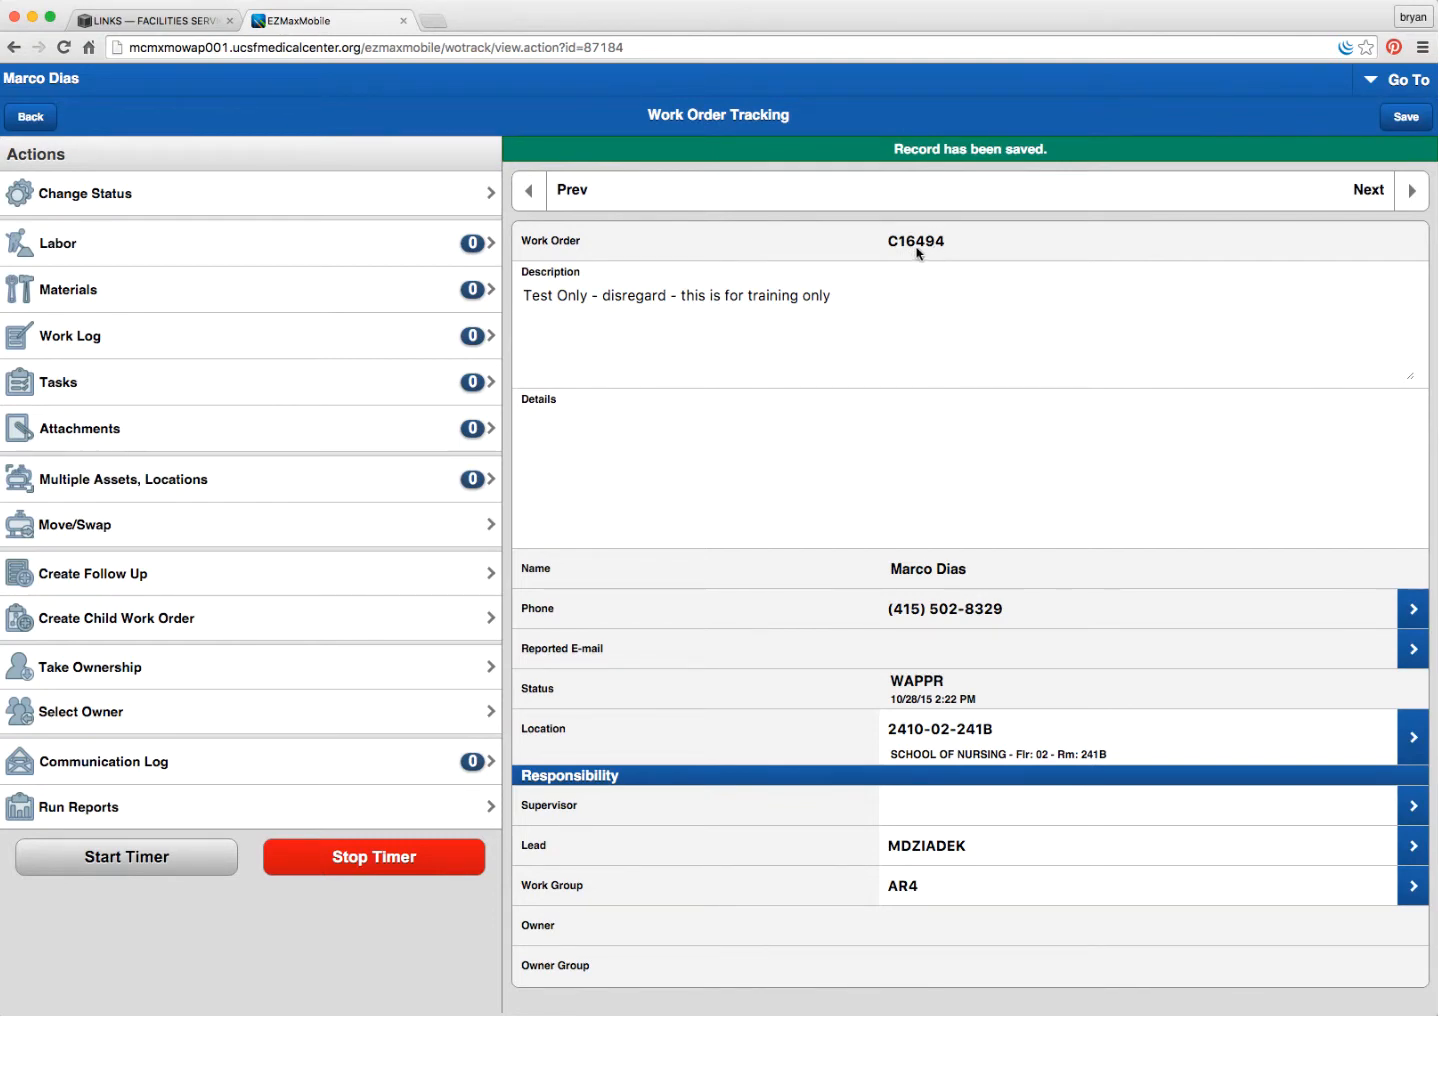
- Take ownership of work order C16494 as the current user
click(85, 674)
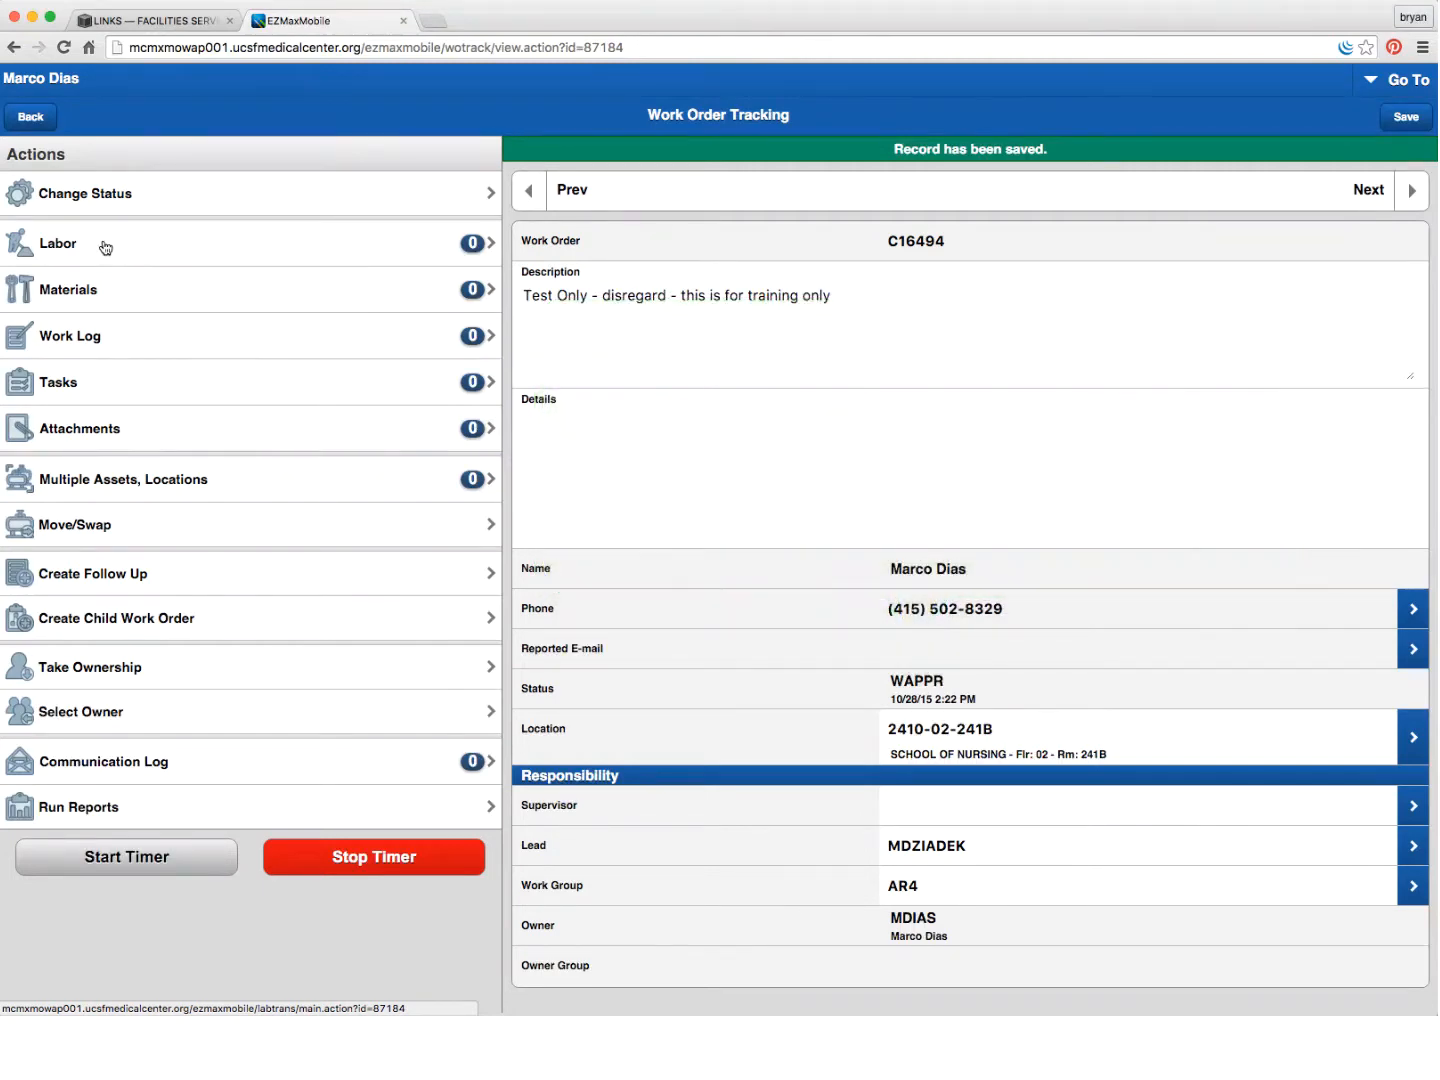
- Change work order C16494's status to Approved (APPR)
click(113, 194)
click(561, 127)
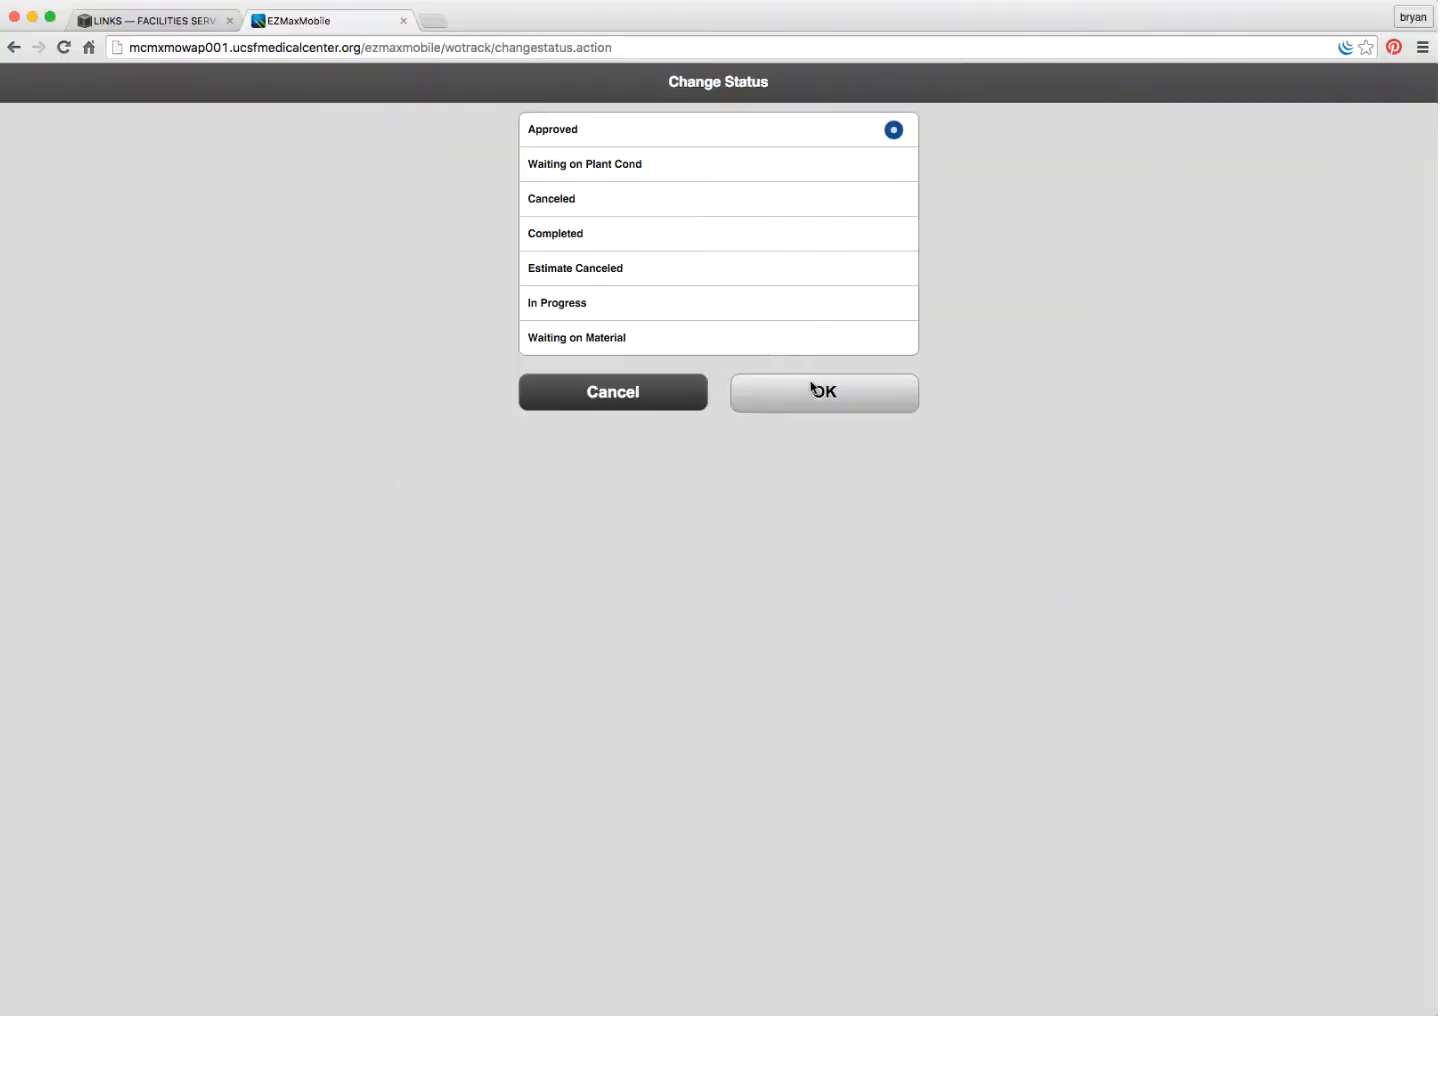
click(905, 661)
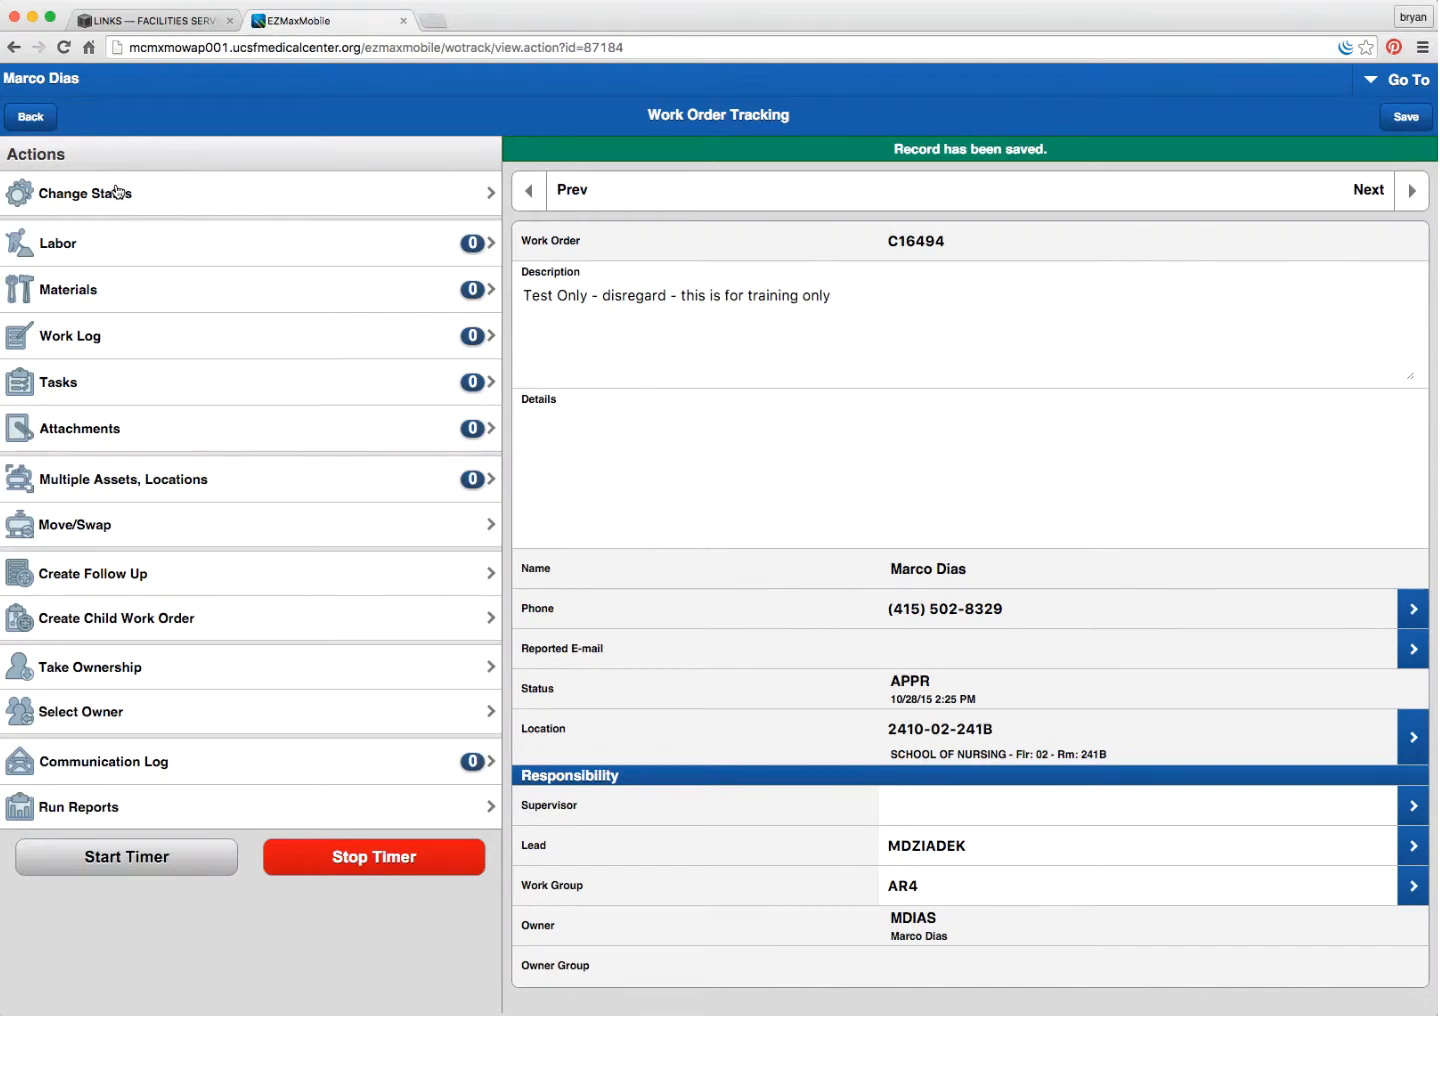
- From the Start Center, search location descriptions for nursing&241 and open room 2410-02-241
click(1390, 84)
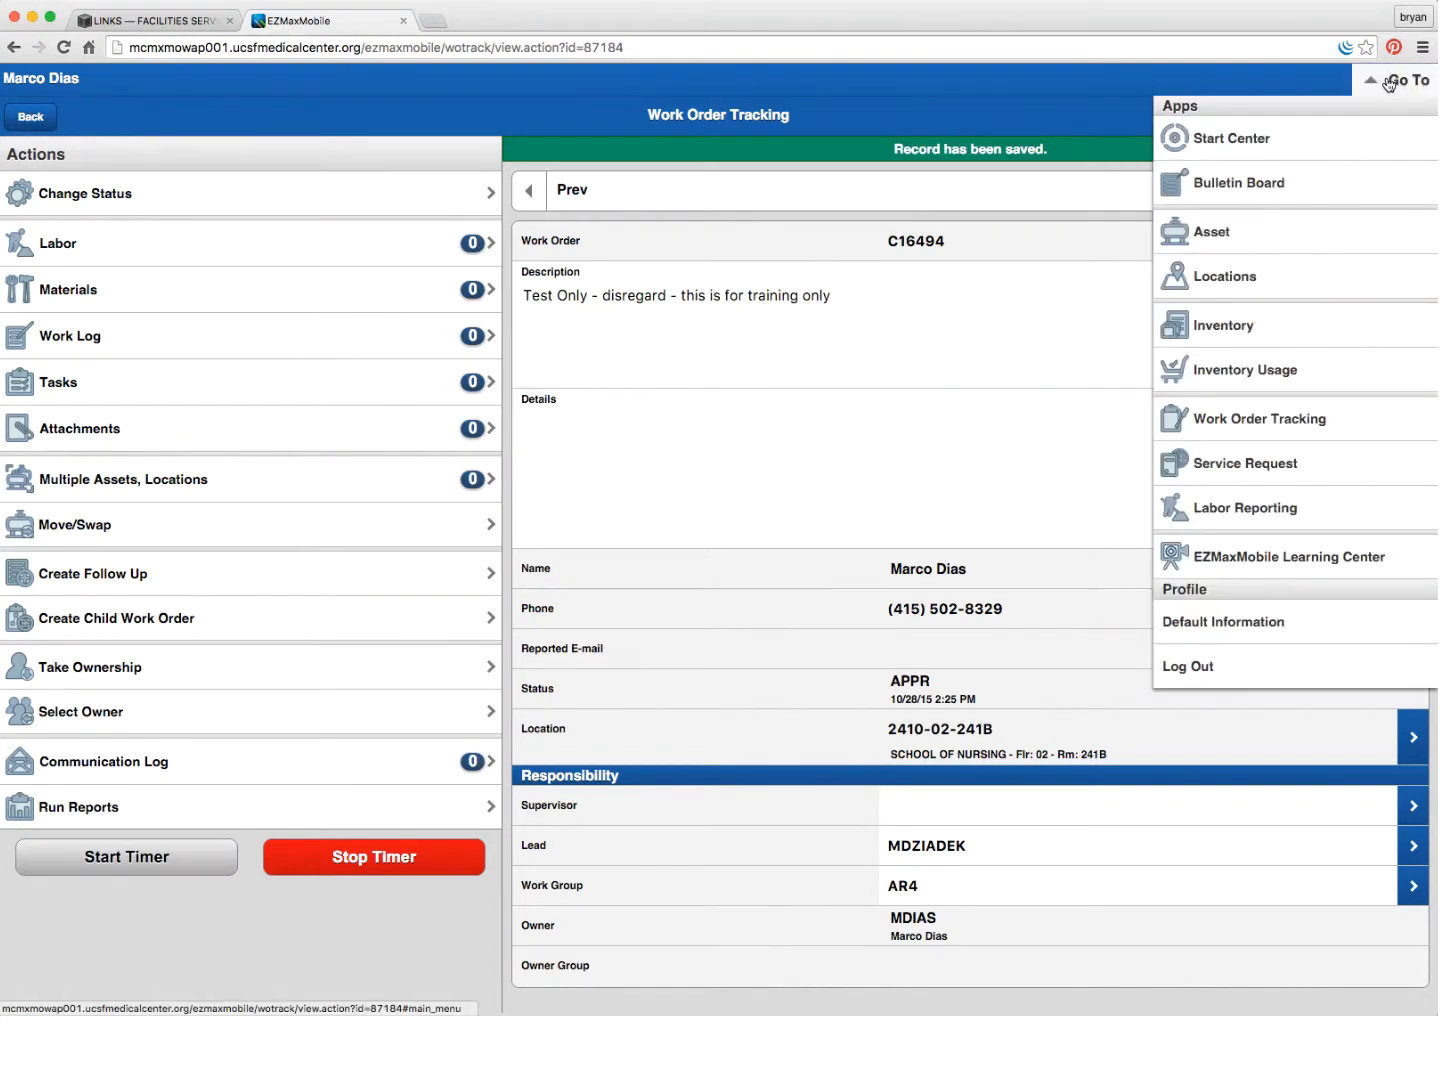
click(1221, 140)
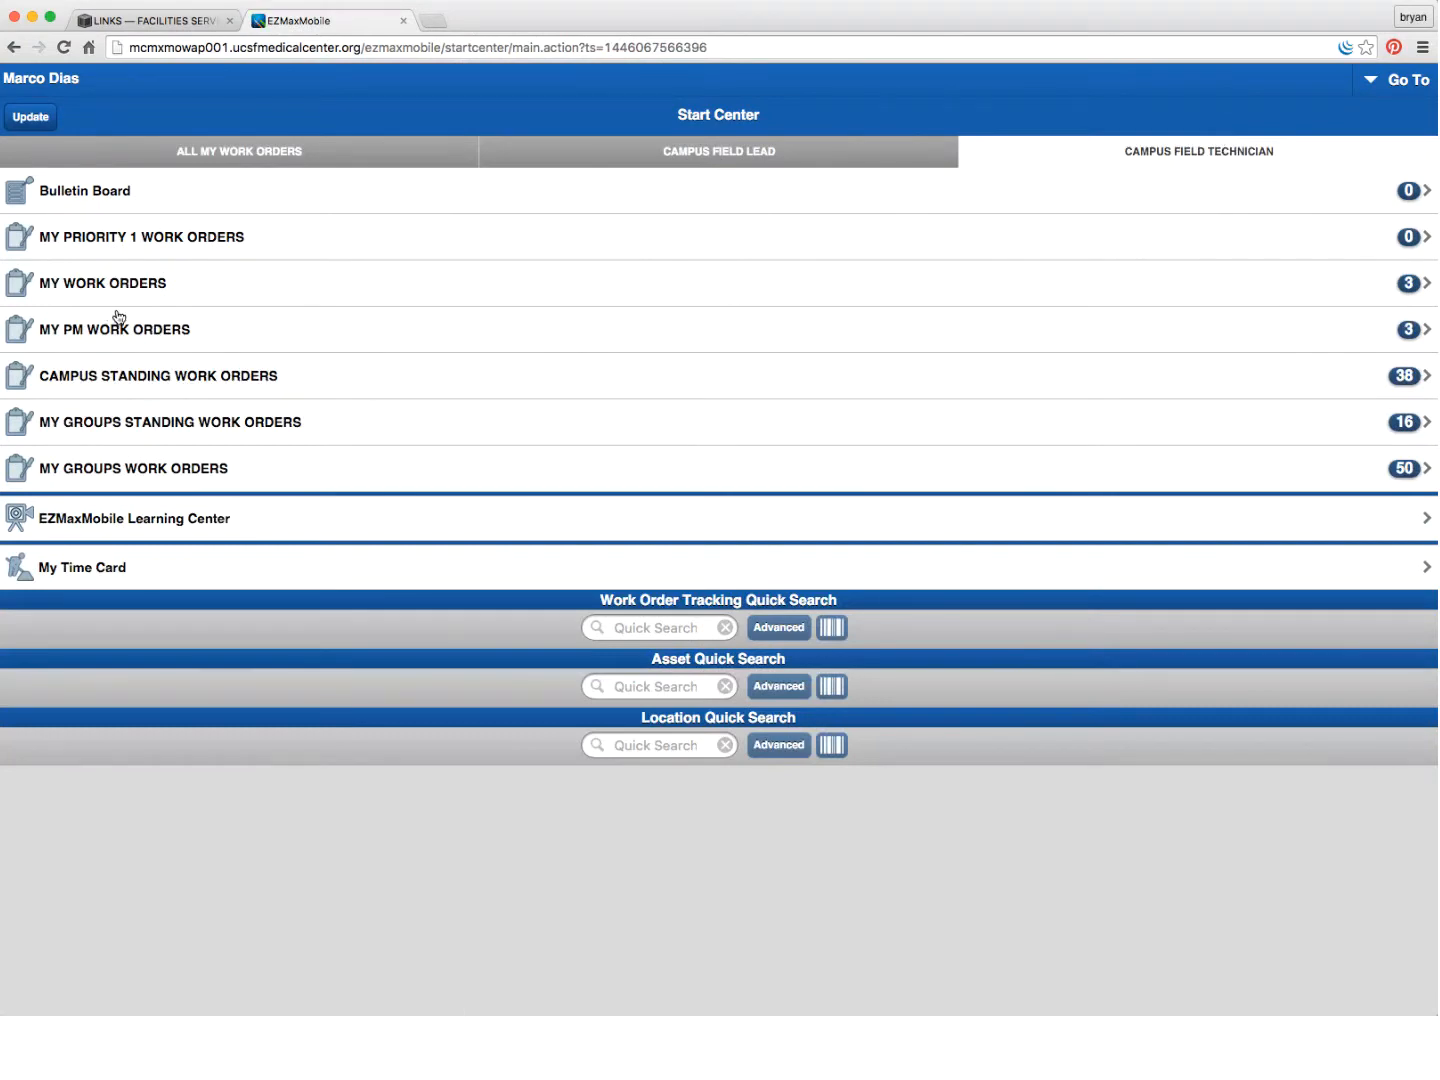
click(780, 752)
click(64, 221)
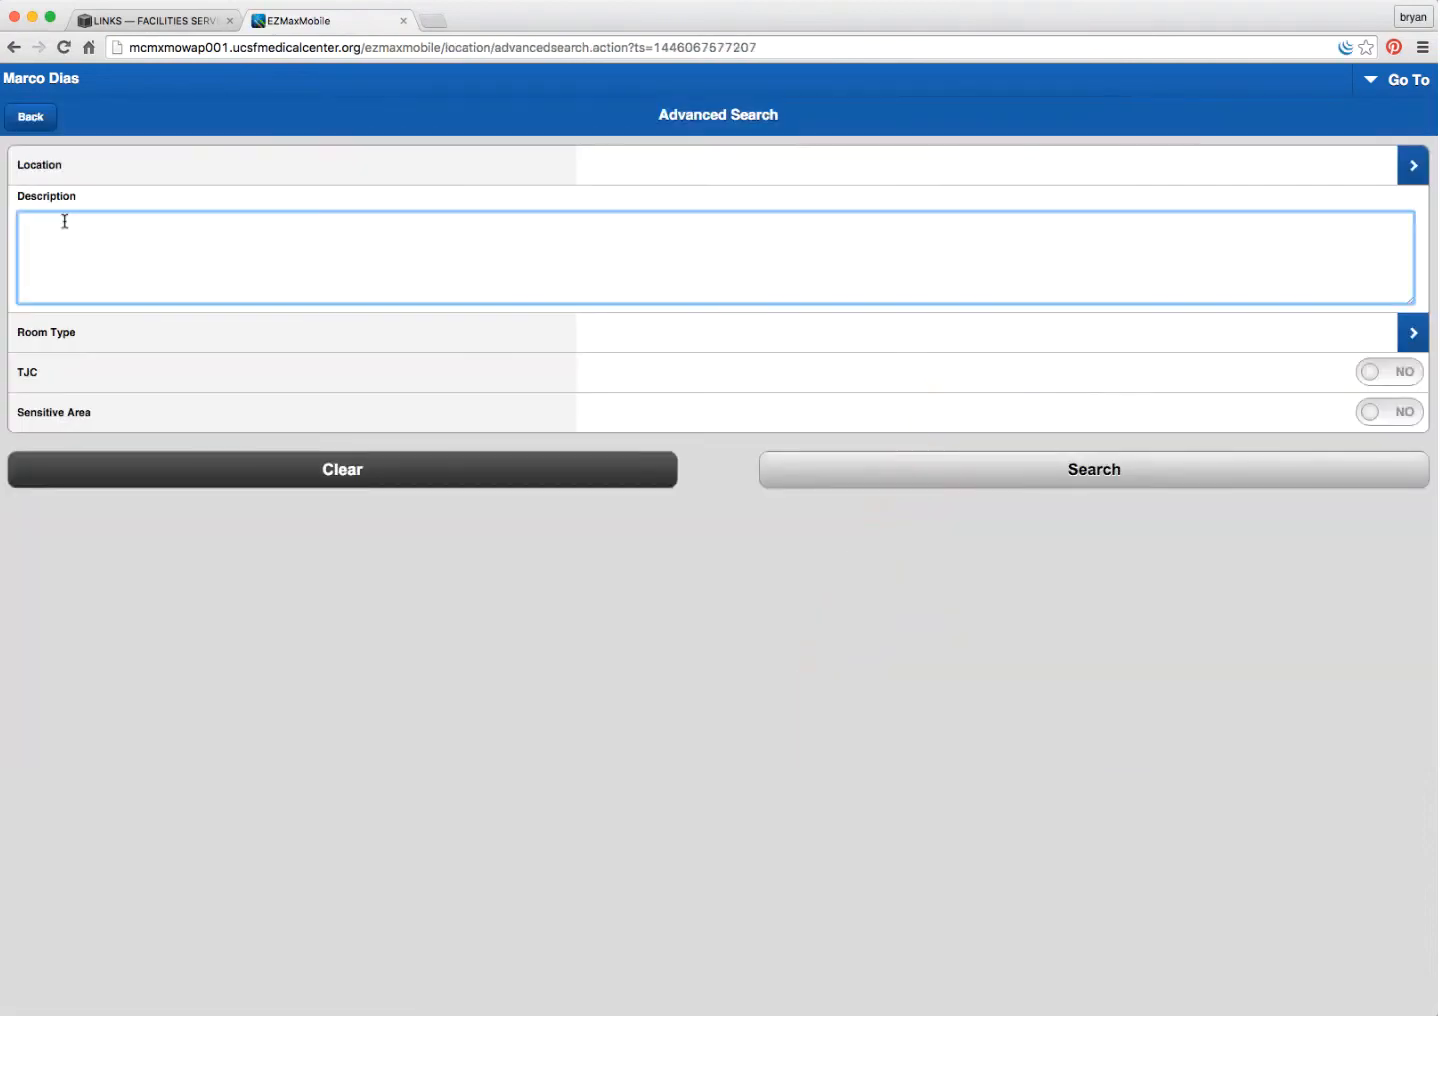
text(nursing)
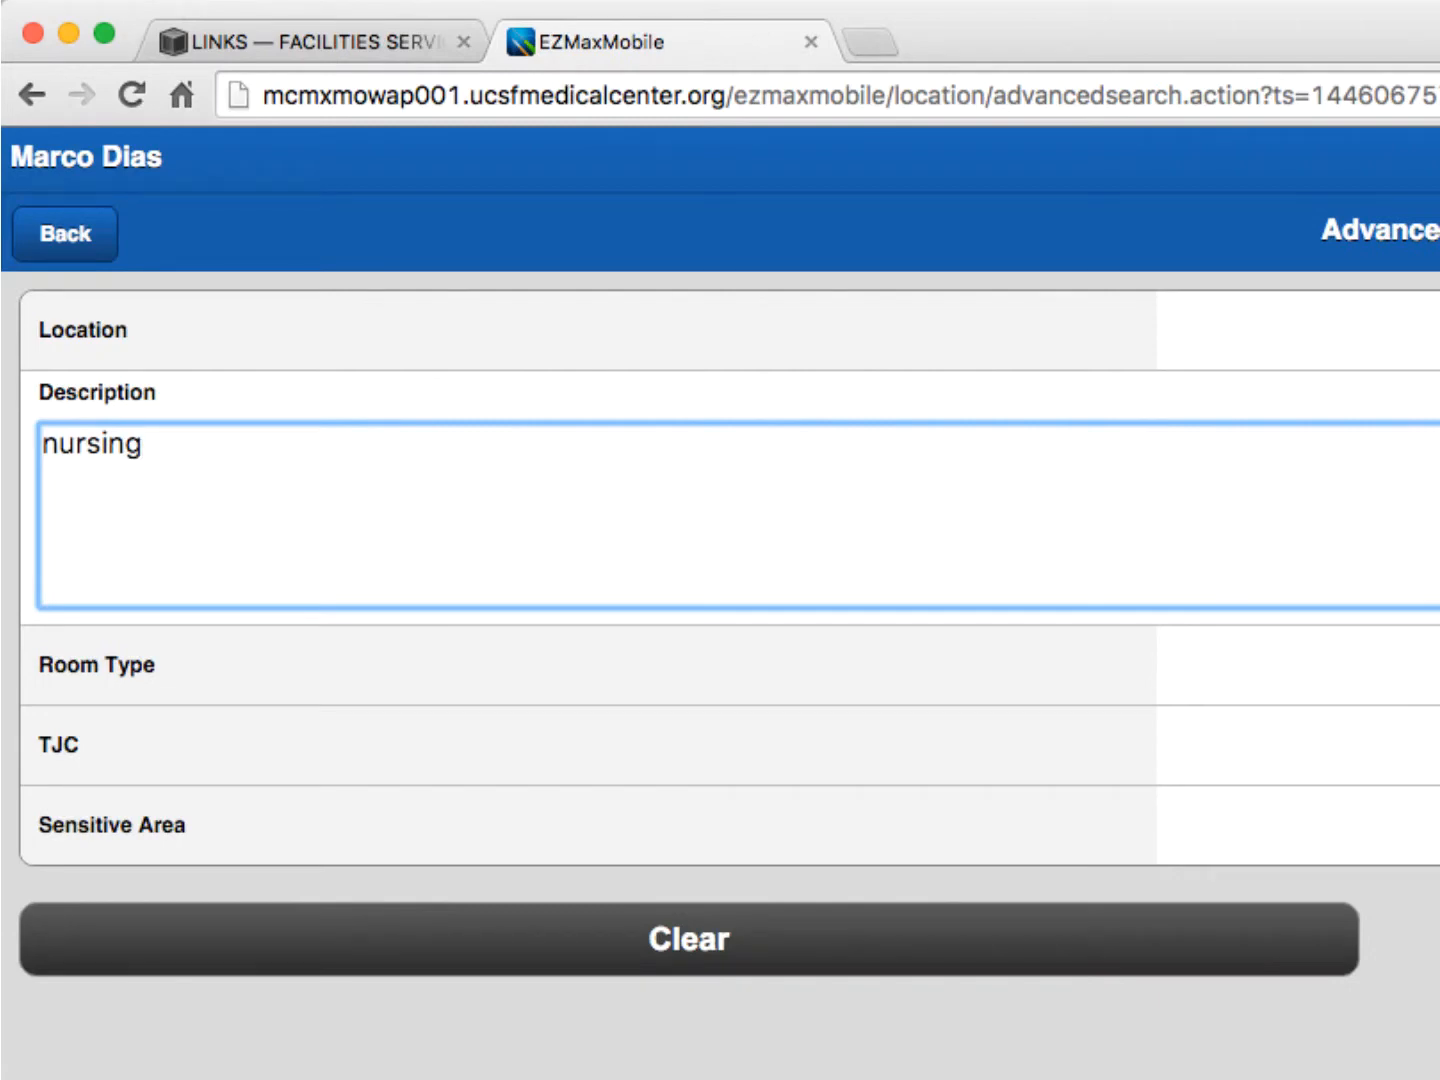
text(&)
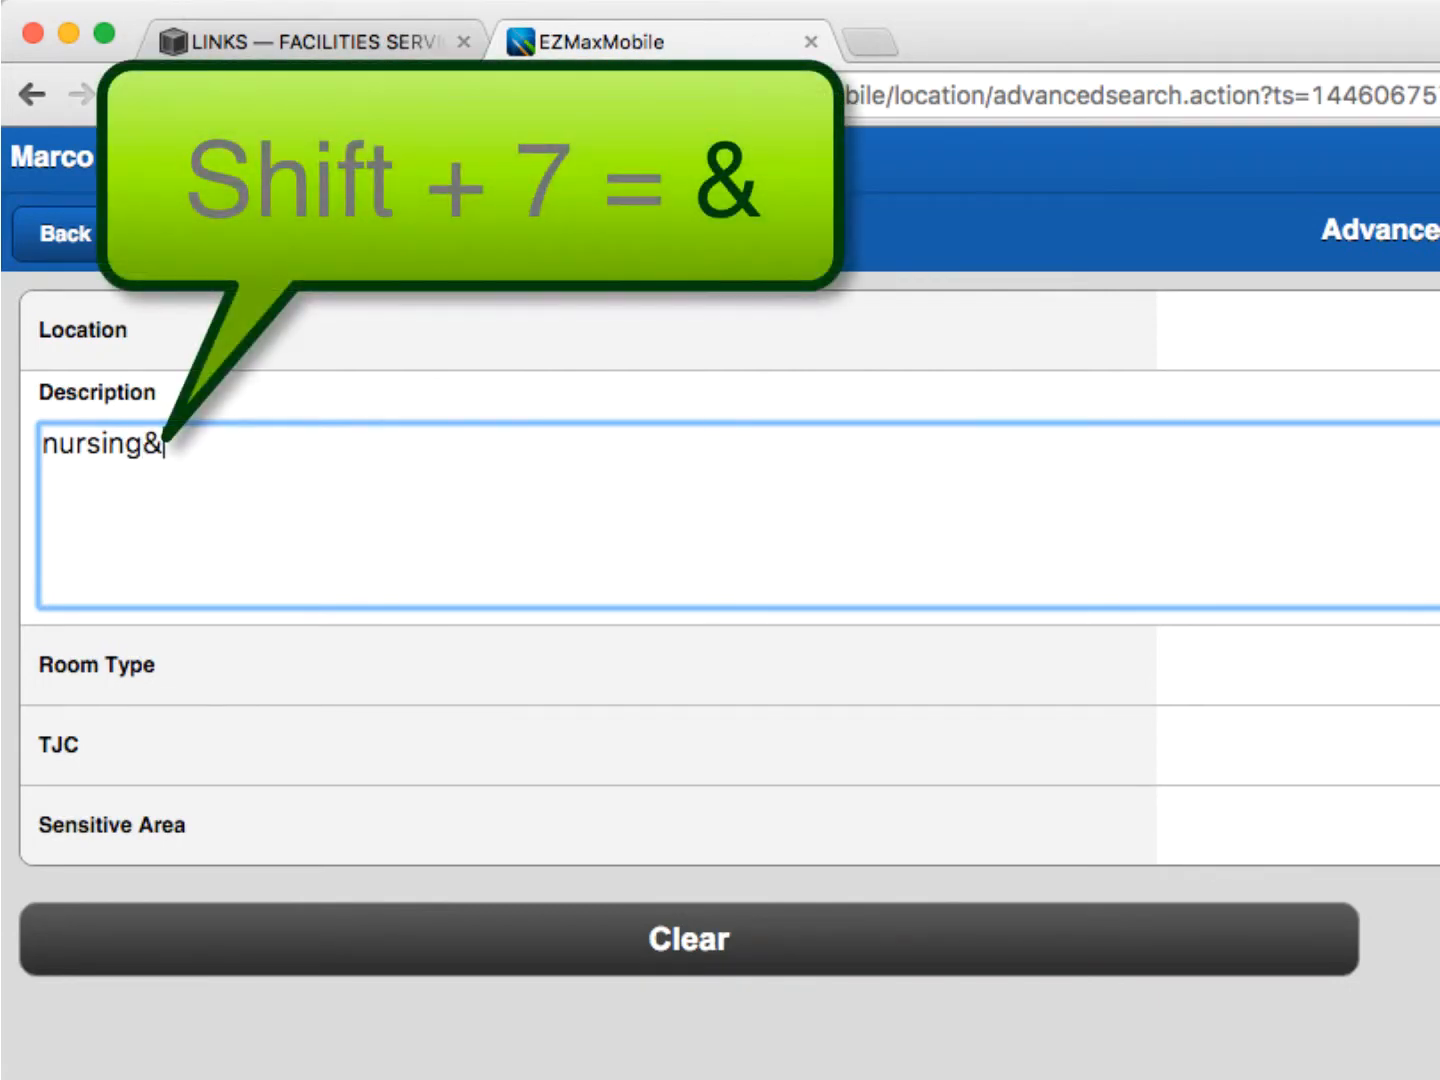
text(241)
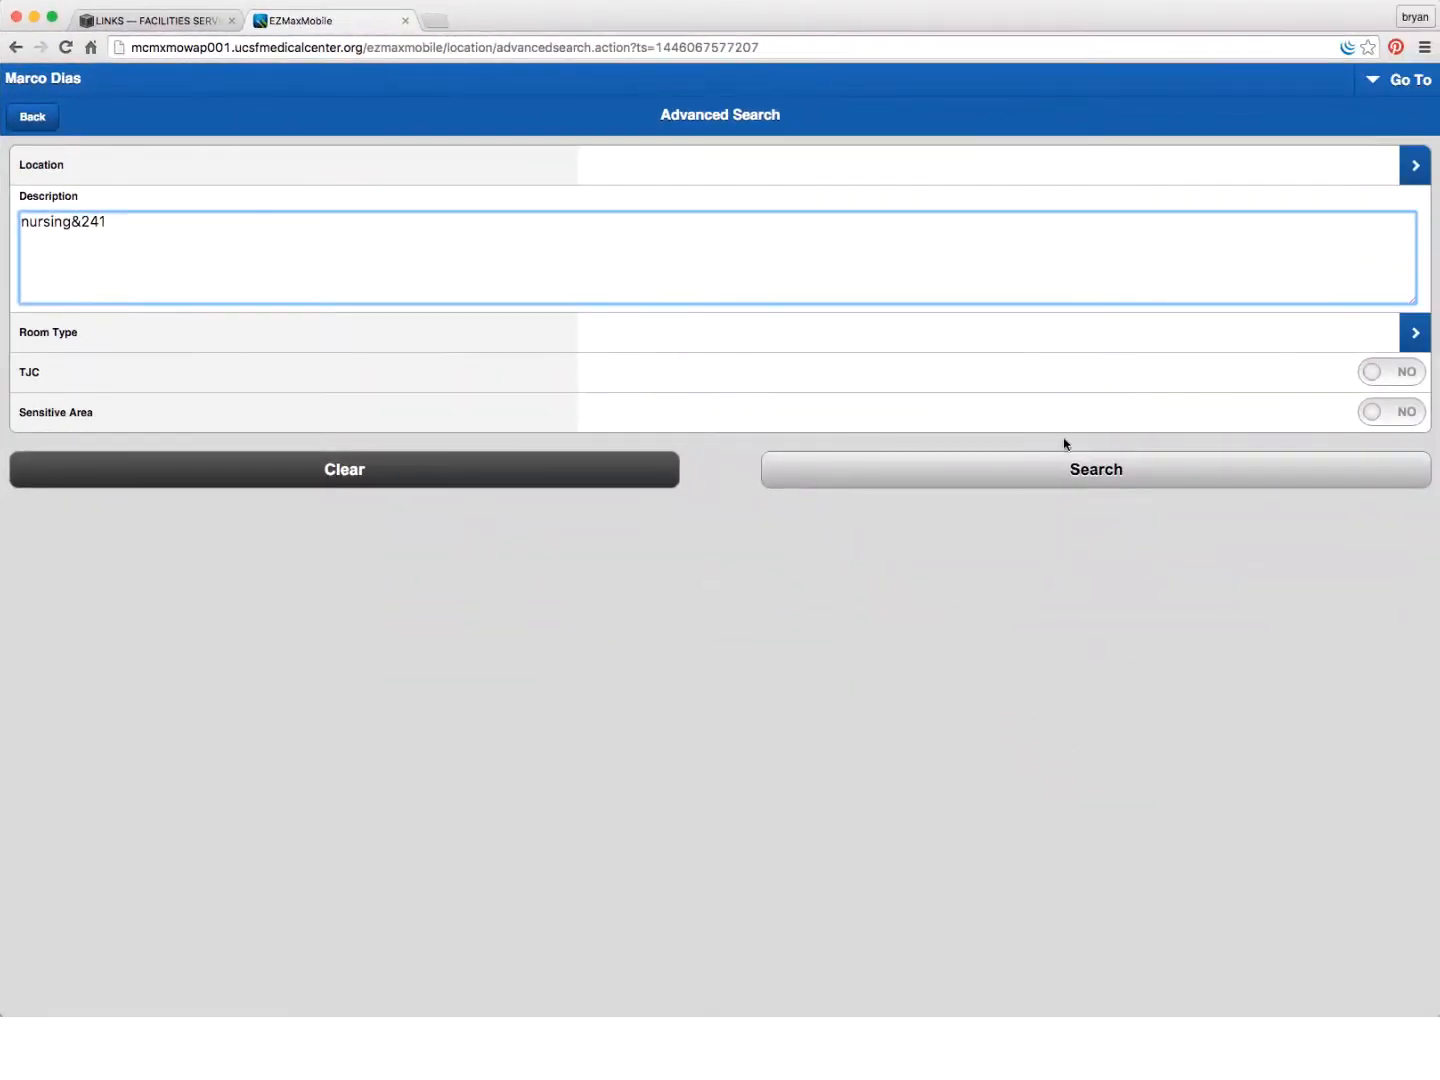
click(1078, 471)
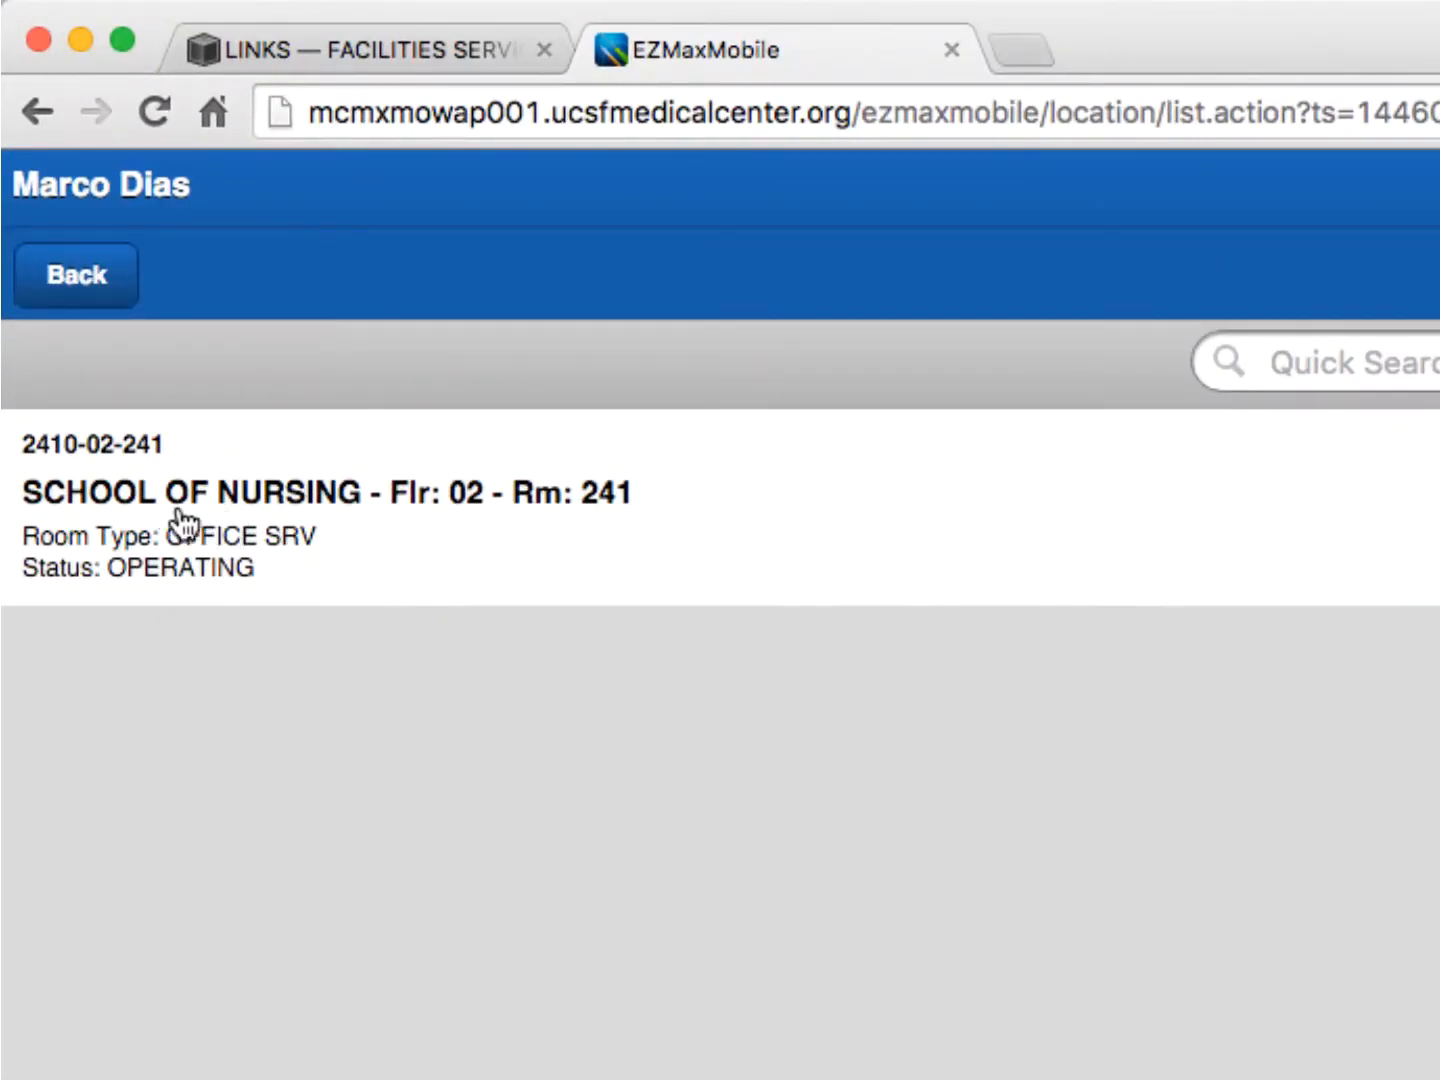
click(553, 503)
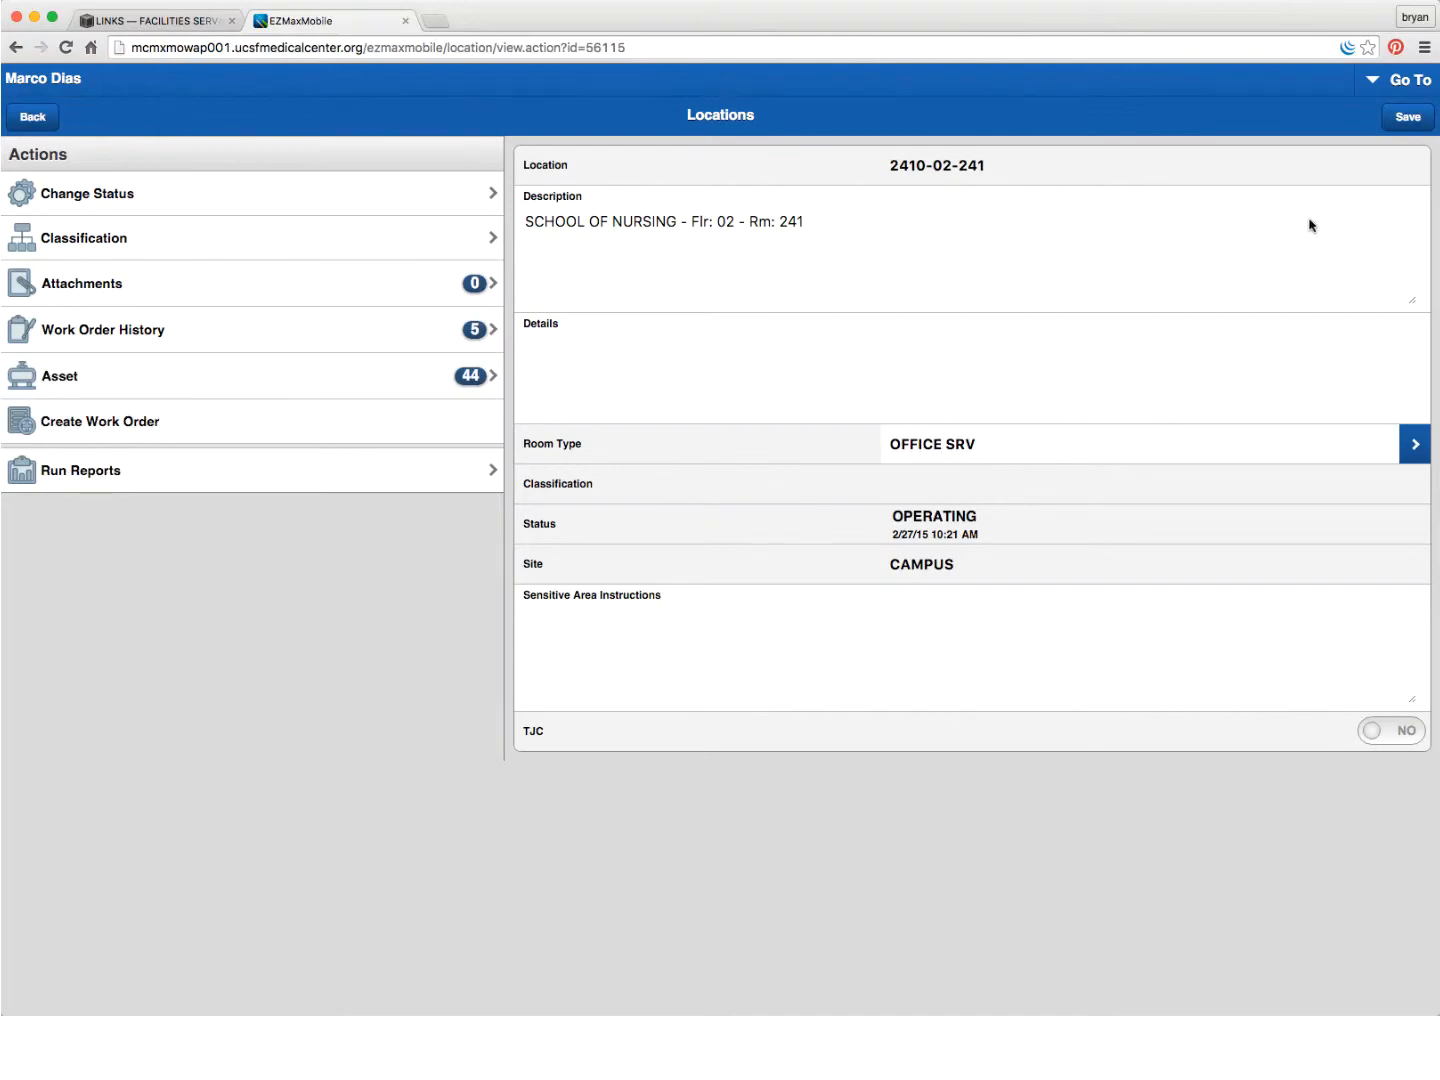
- Reopen an empty advanced location search and bring up the Location field's lookup/drilldown choices
click(1375, 87)
click(1228, 142)
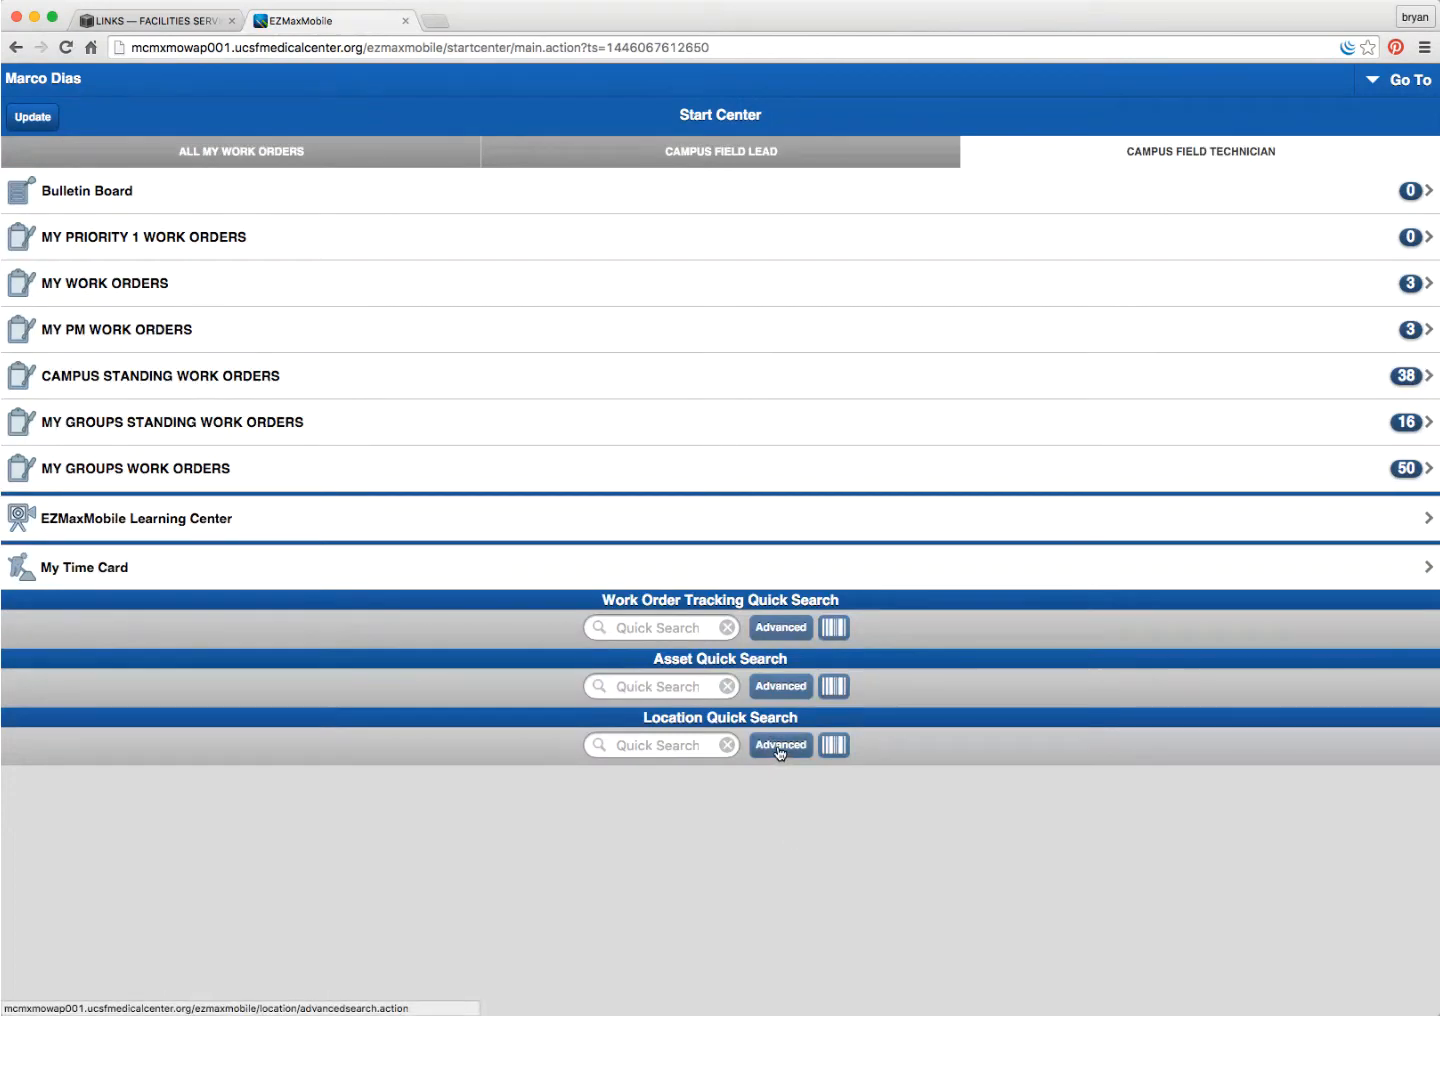
click(780, 748)
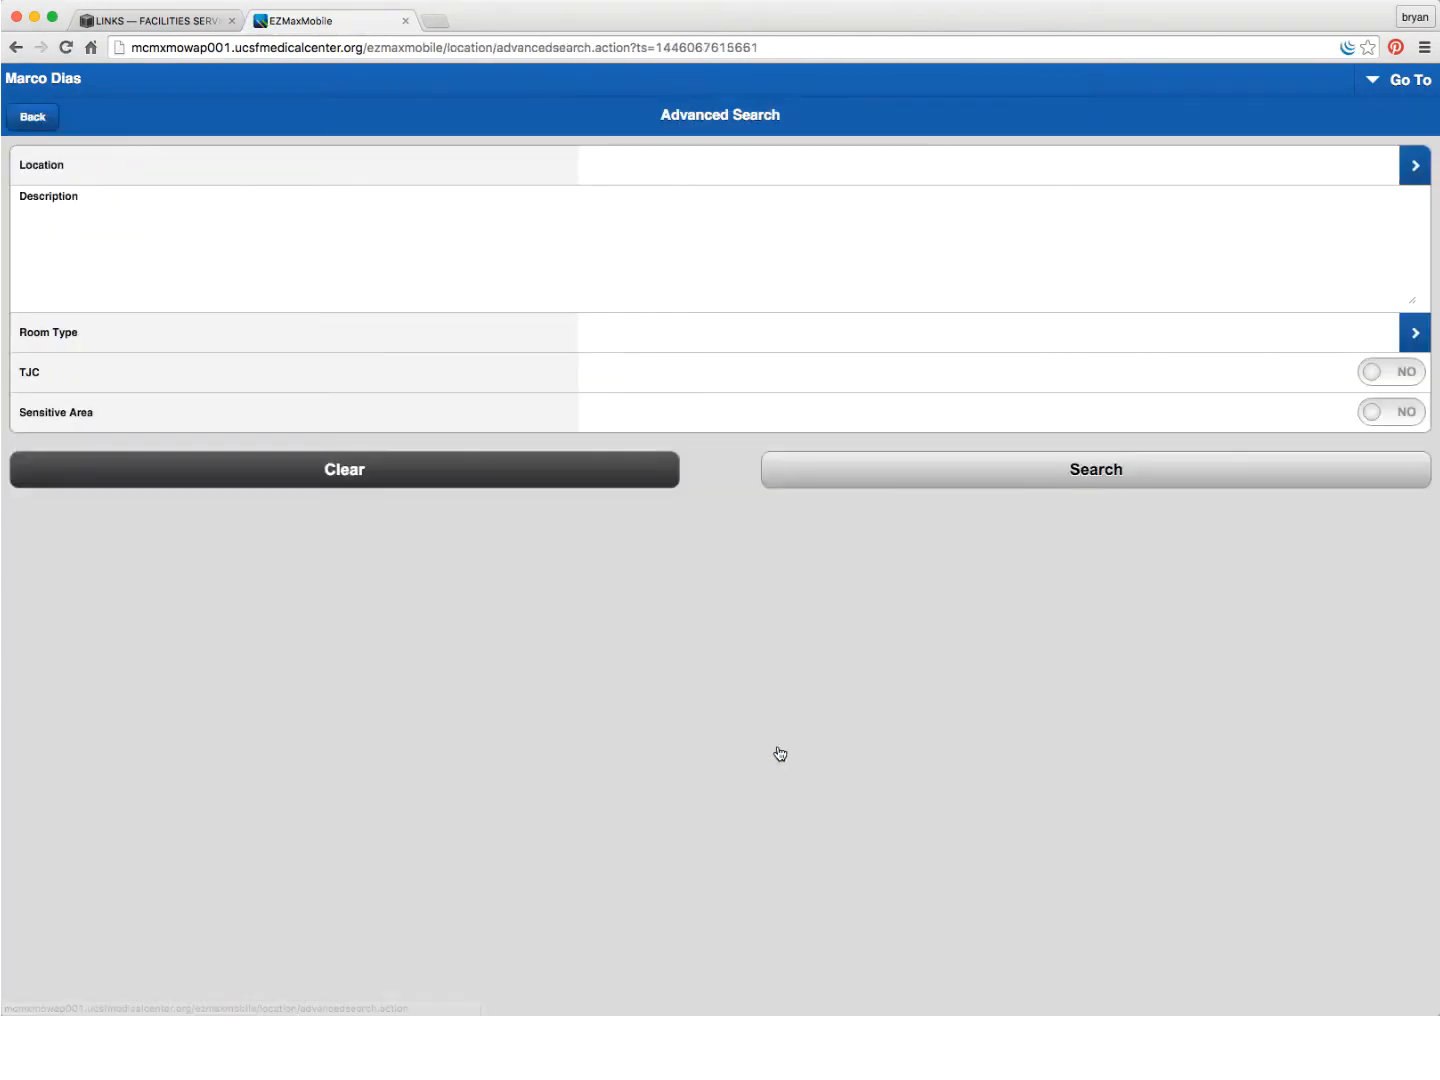
click(1415, 167)
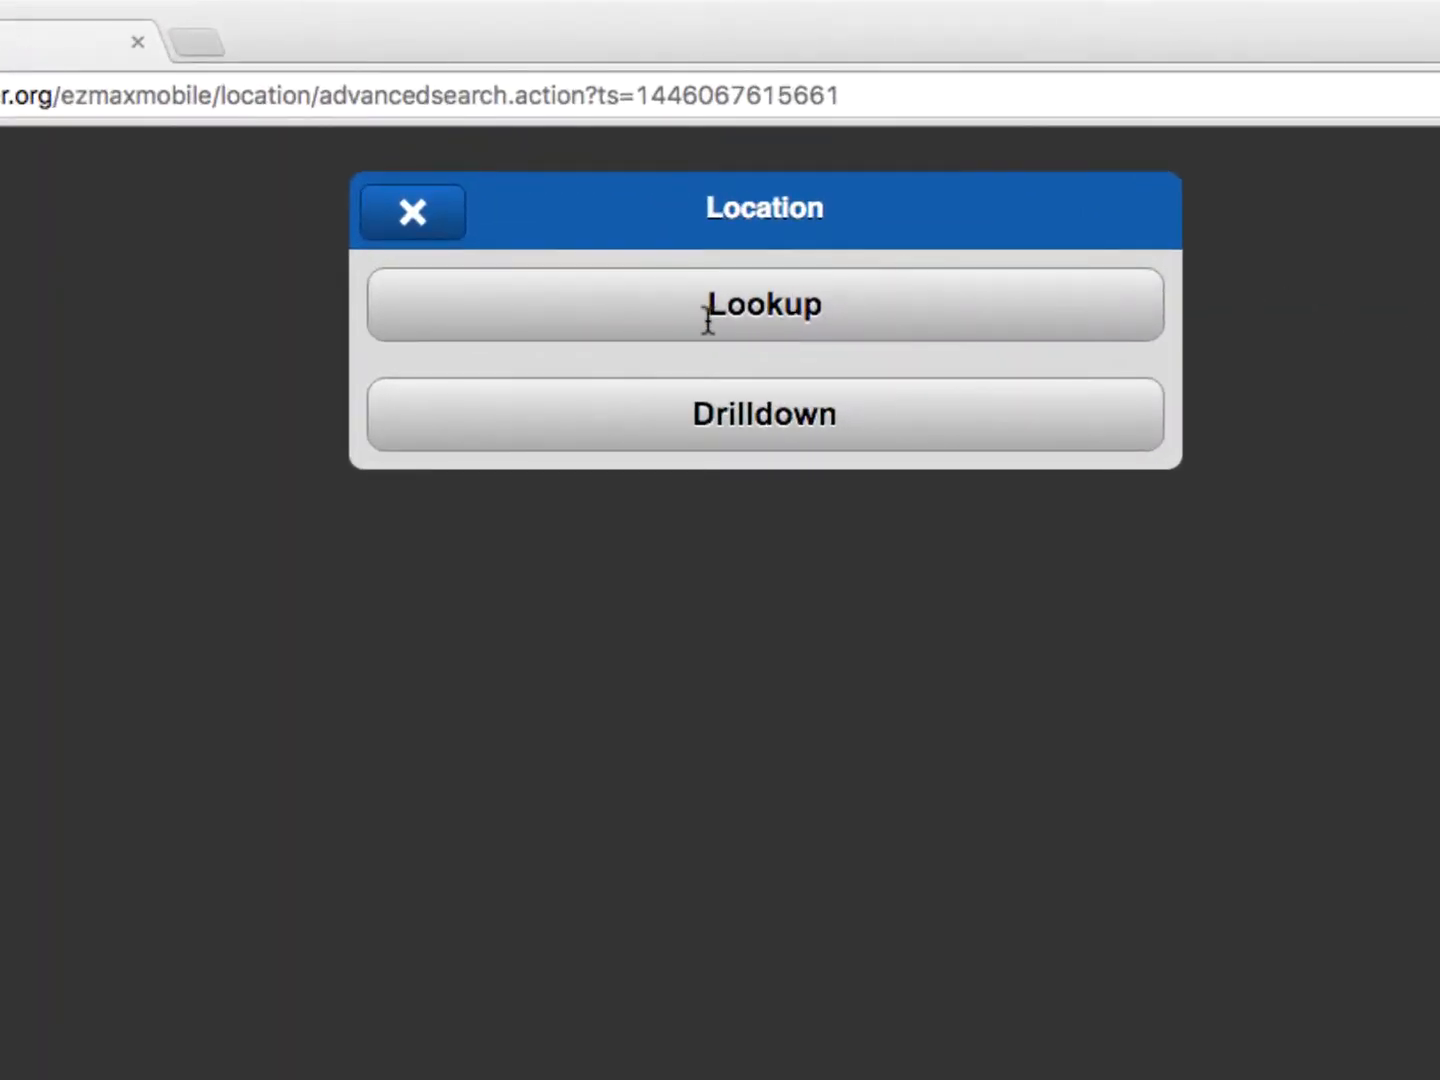
- Drill down UCSF Campus > Parnassus > 2212 Millberry Union > floor 02 and pick room 2212-02-2C2
click(721, 418)
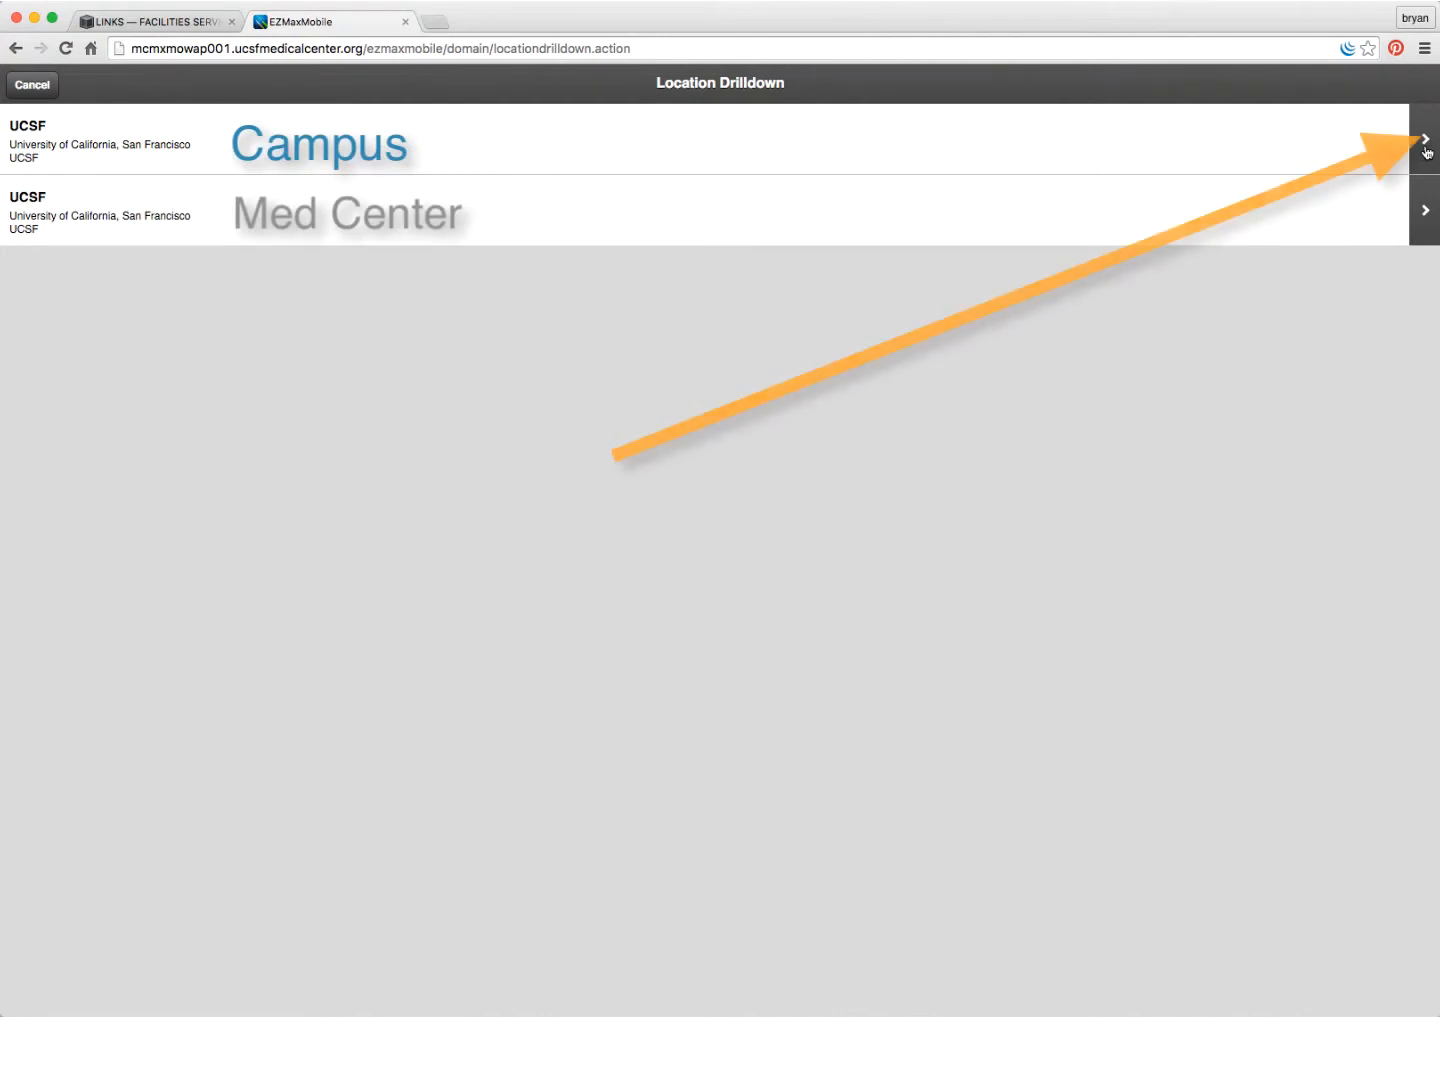
click(1422, 150)
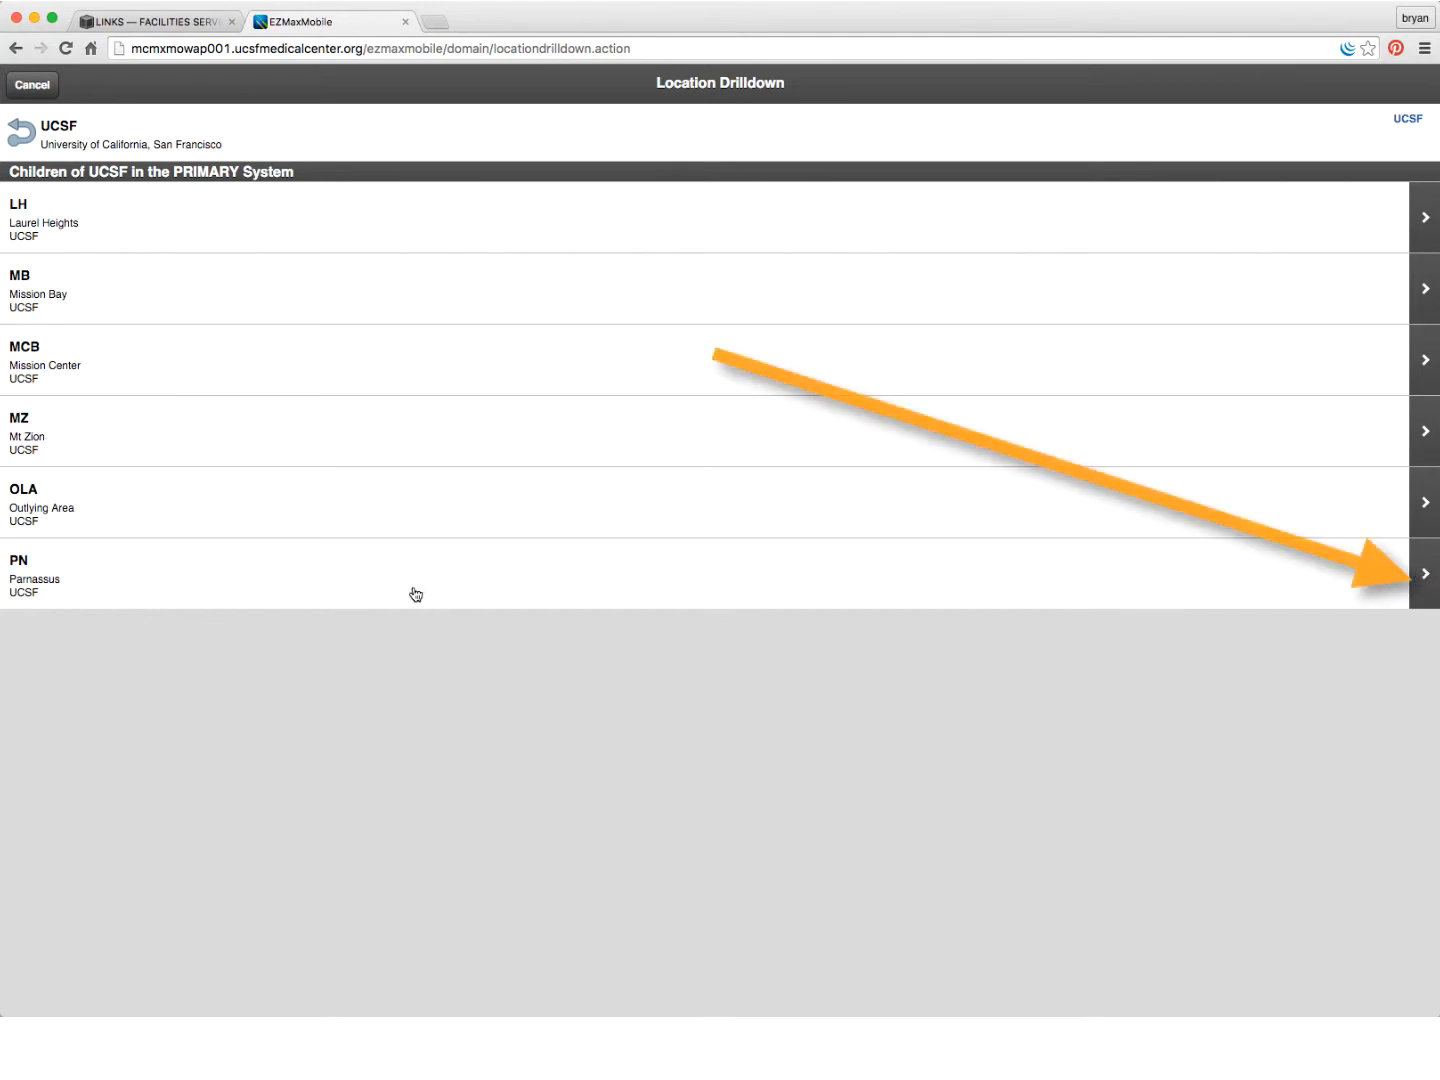
click(1423, 580)
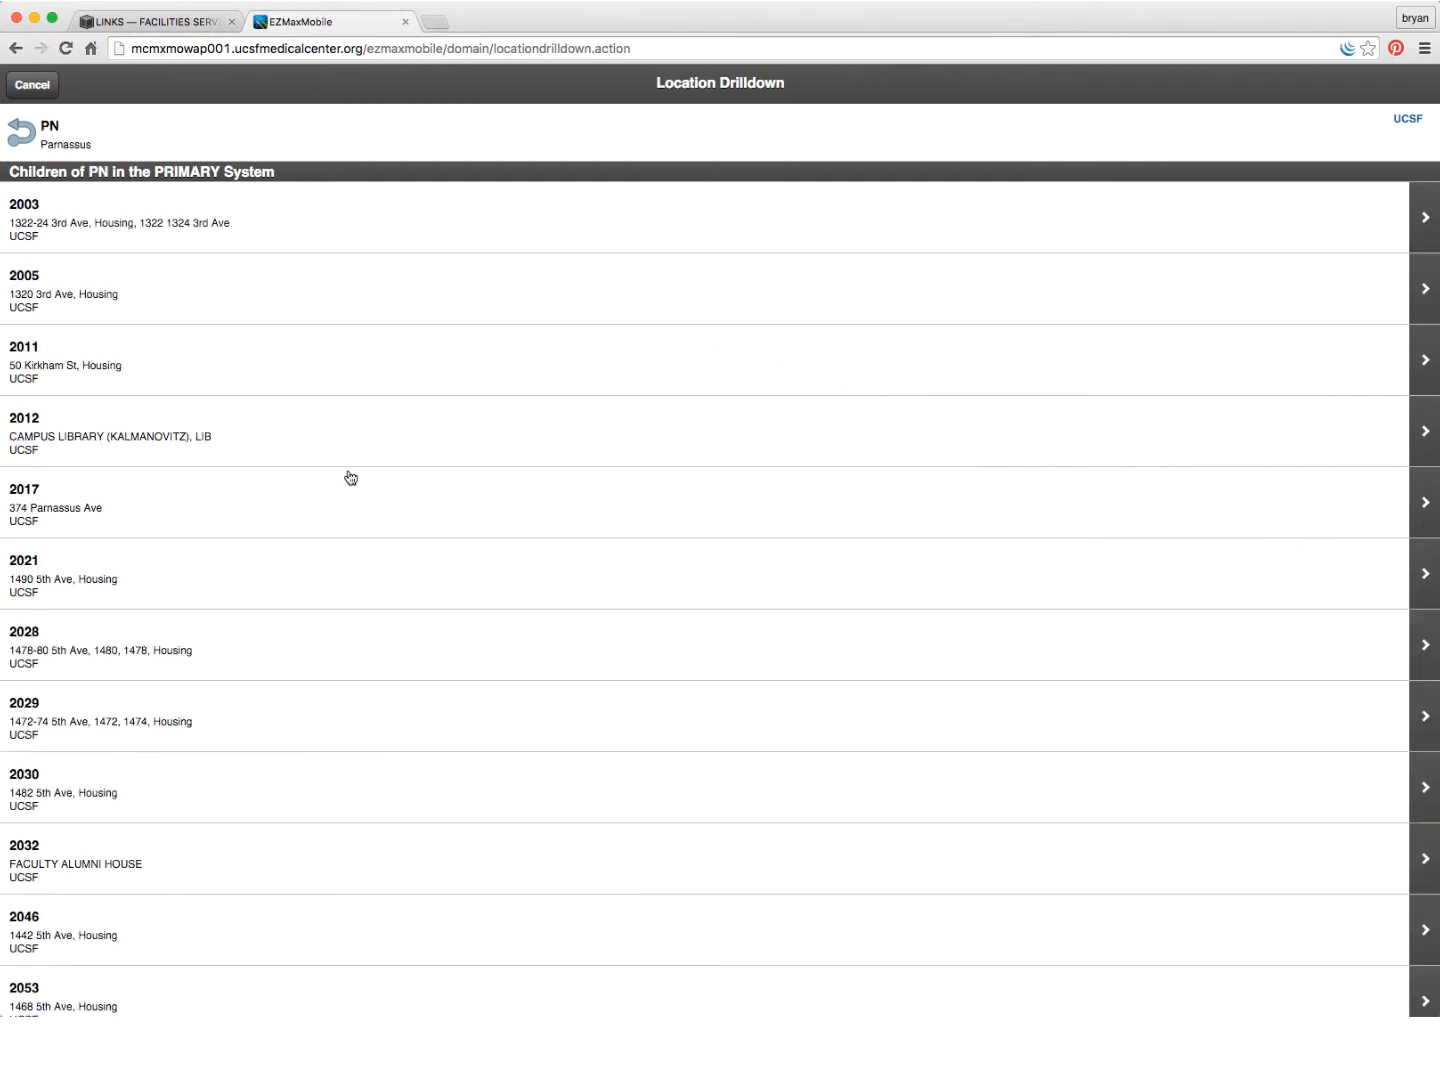
scroll(339, 456, down, 10)
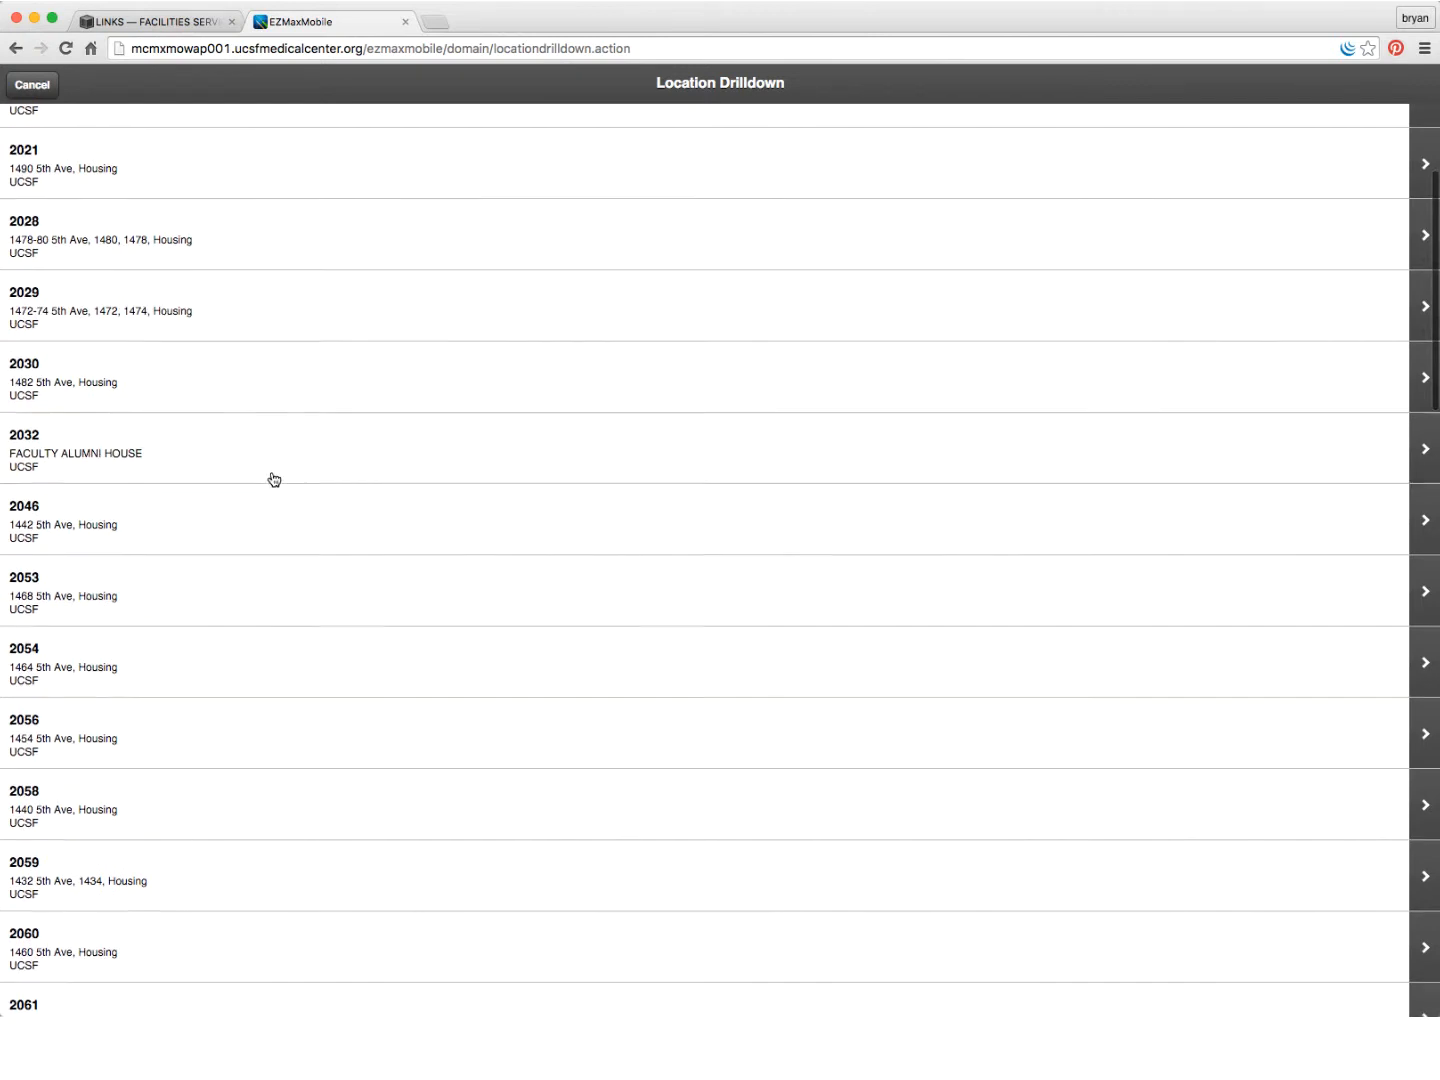
scroll(270, 489, down, 3)
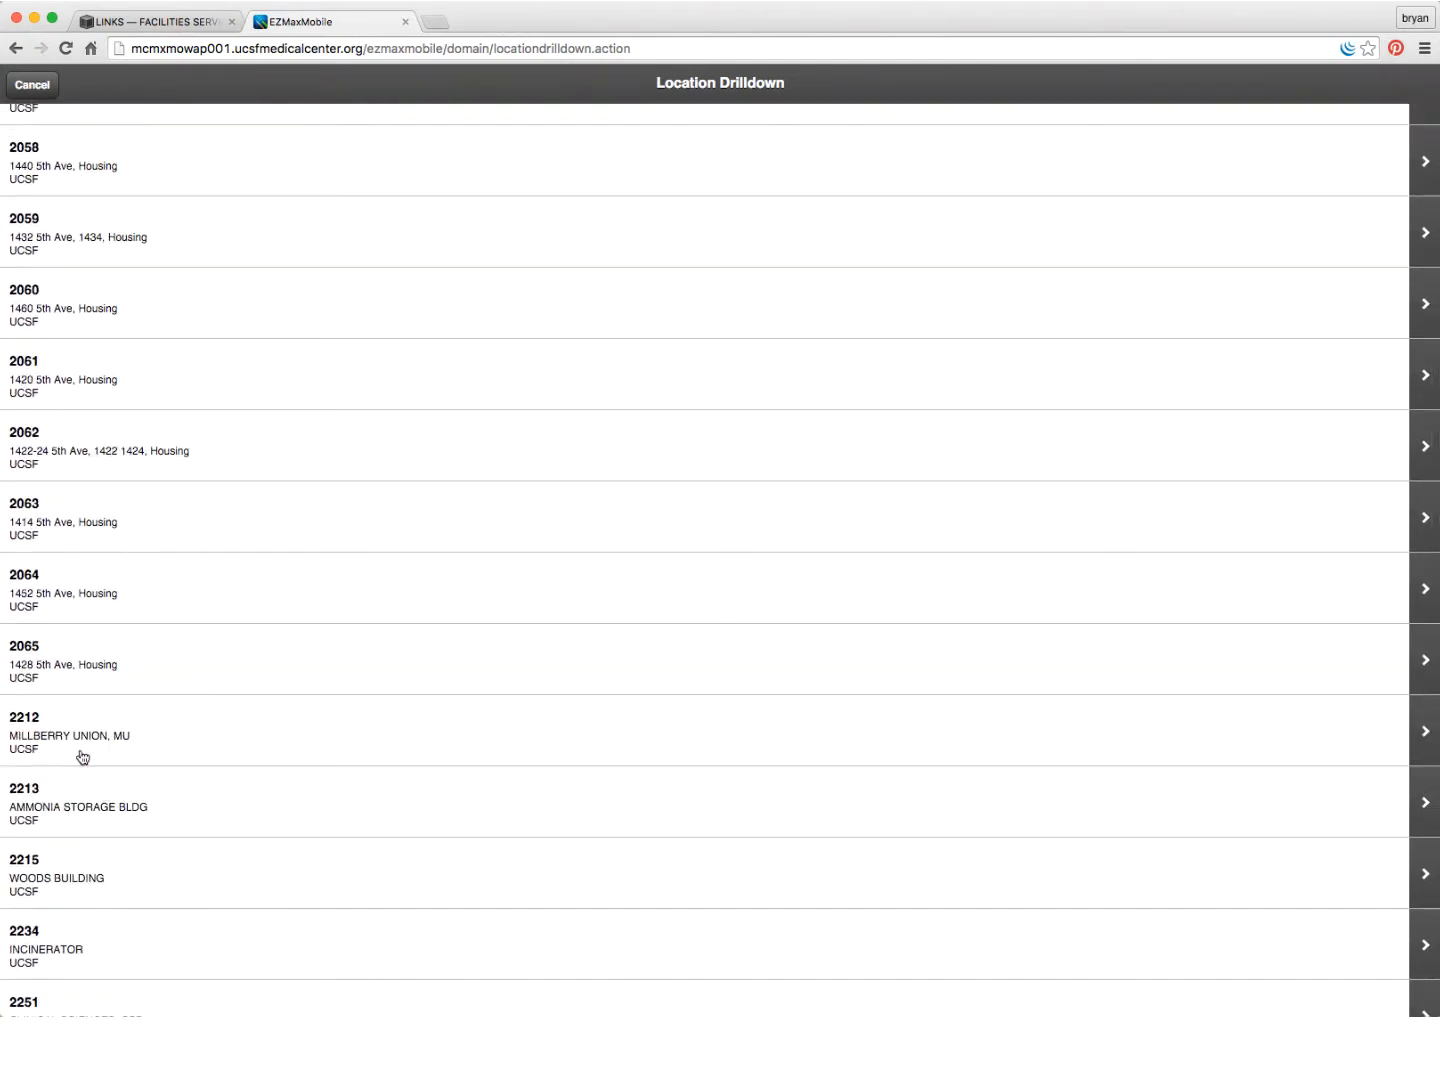
scroll(264, 727, down, 1)
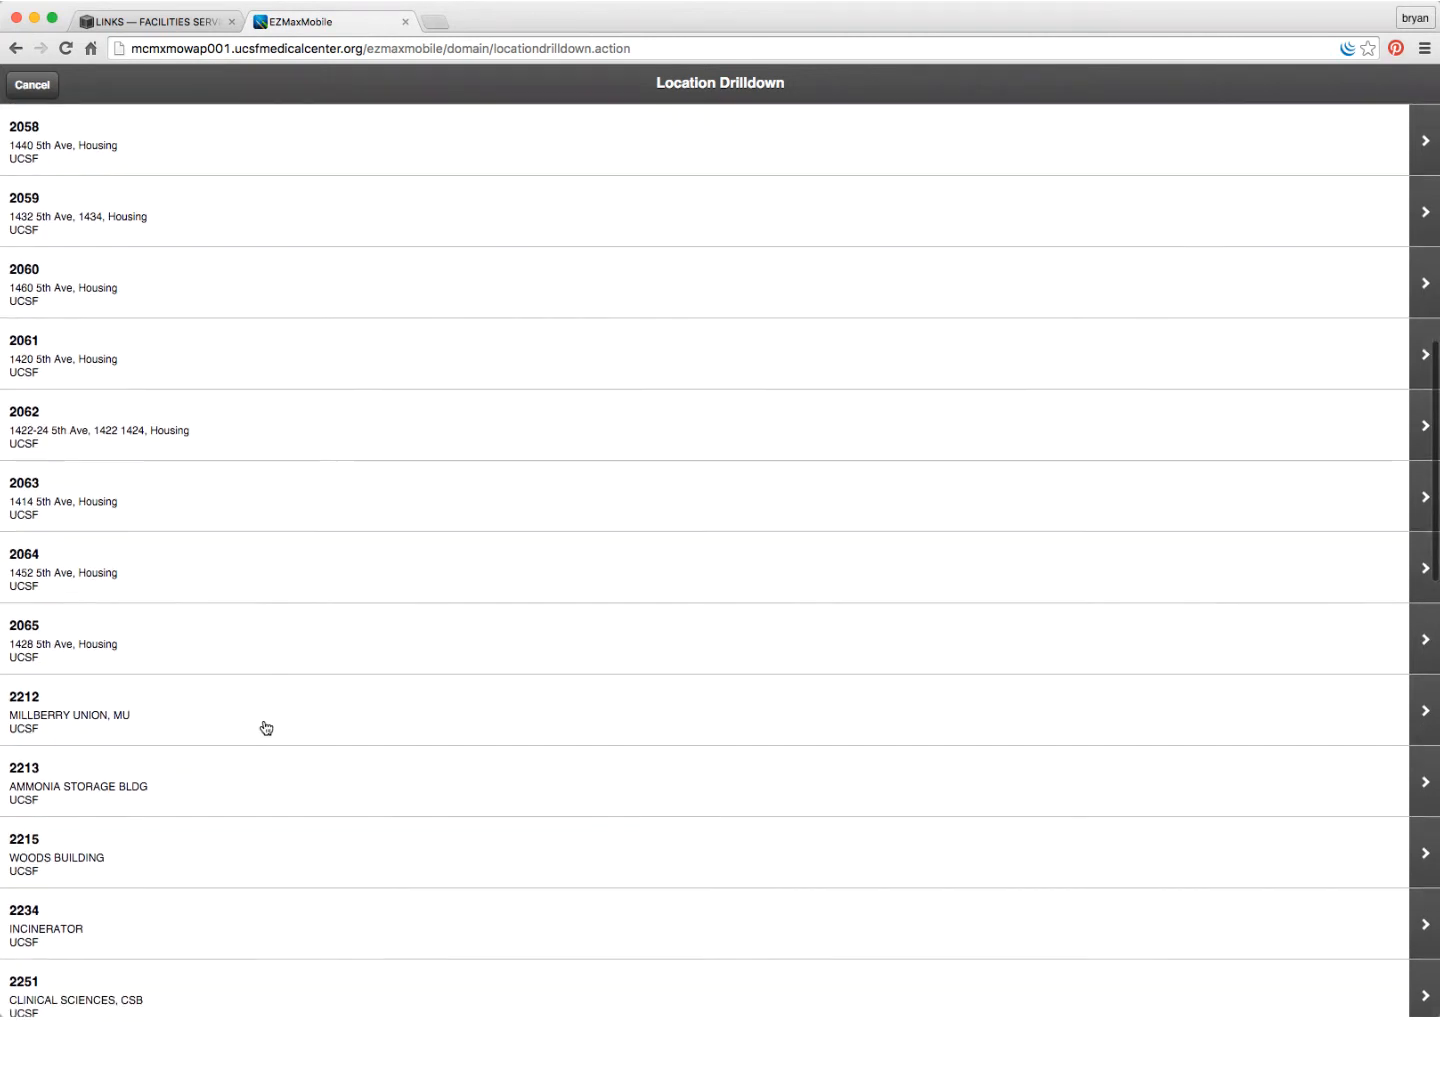
click(1424, 718)
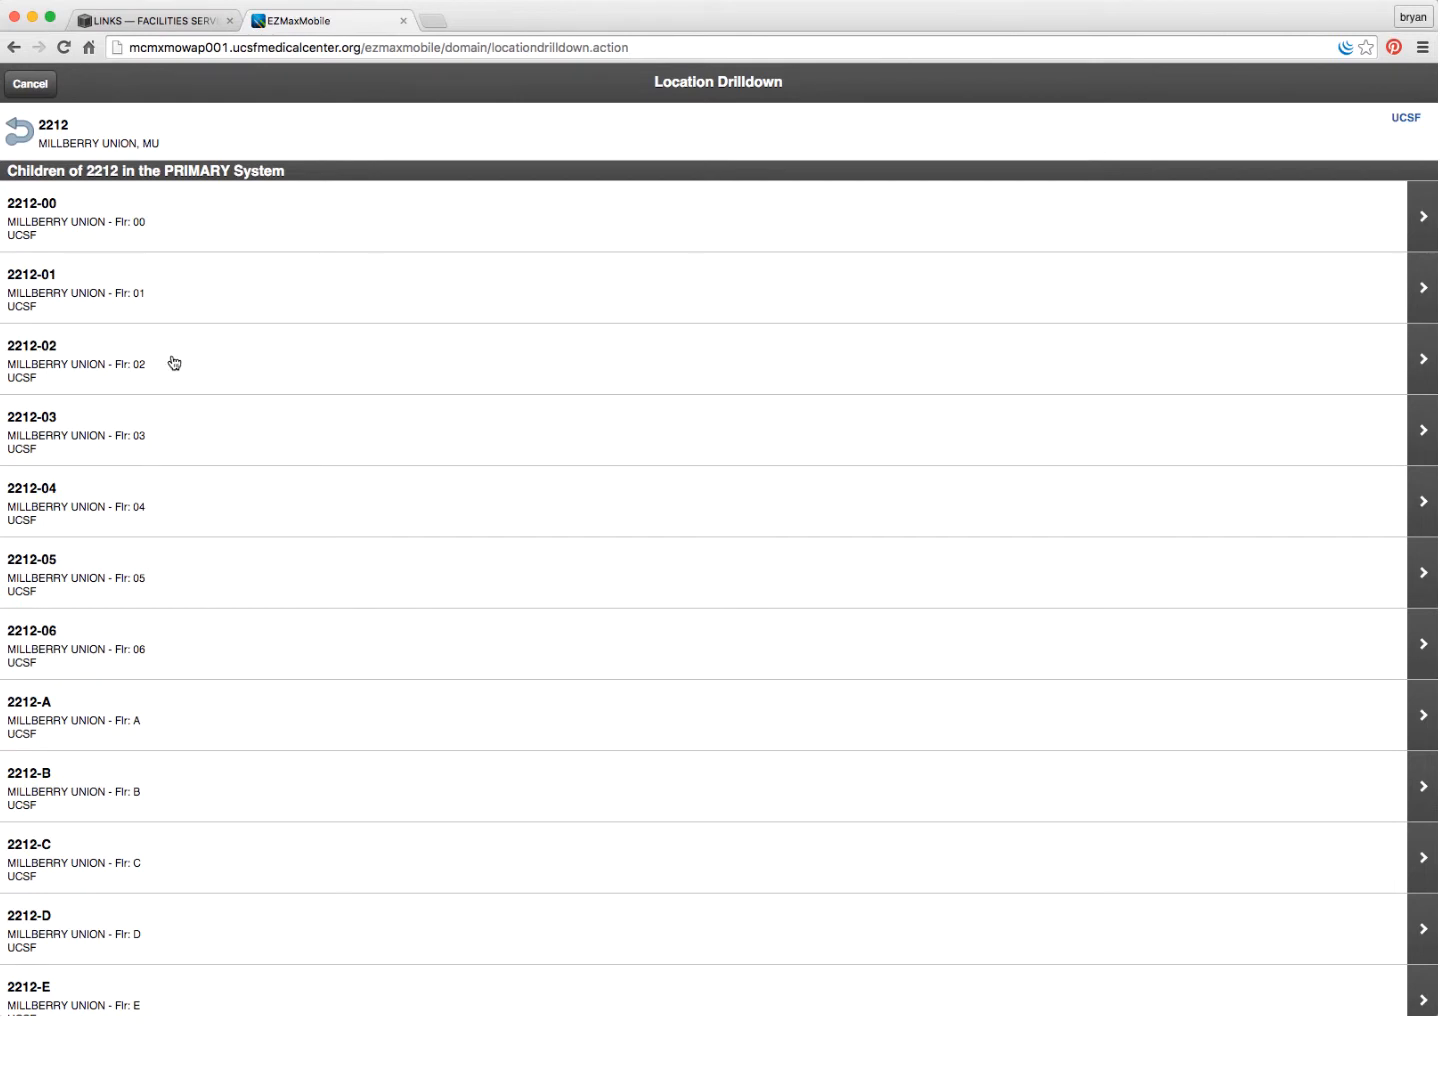
click(1426, 362)
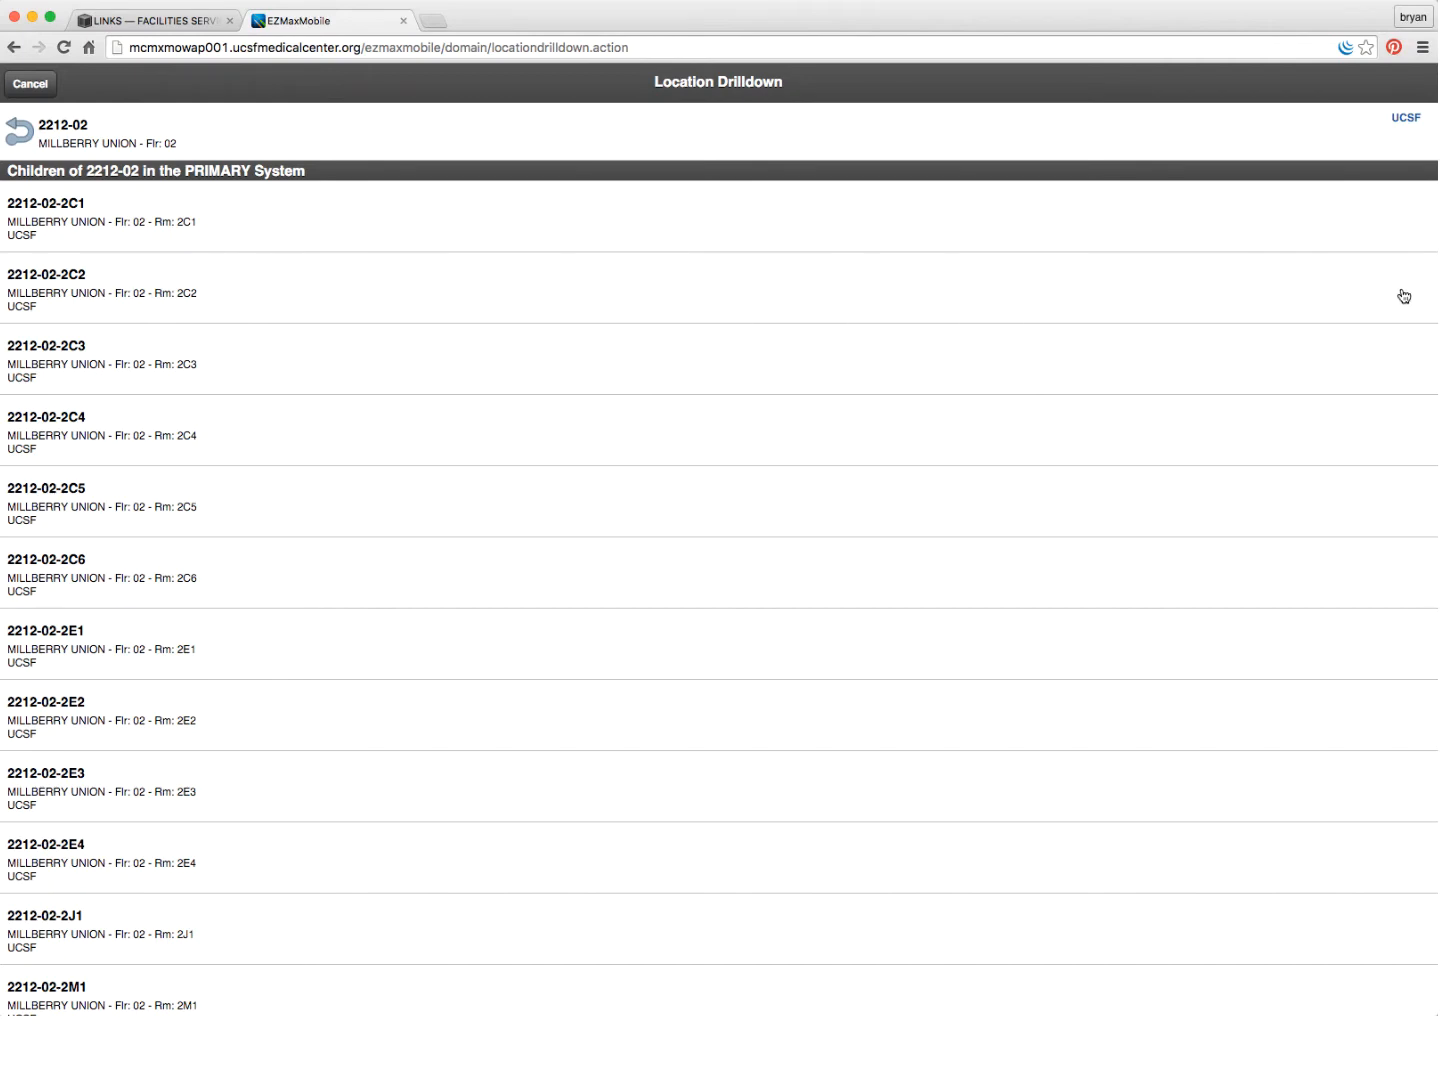
click(53, 295)
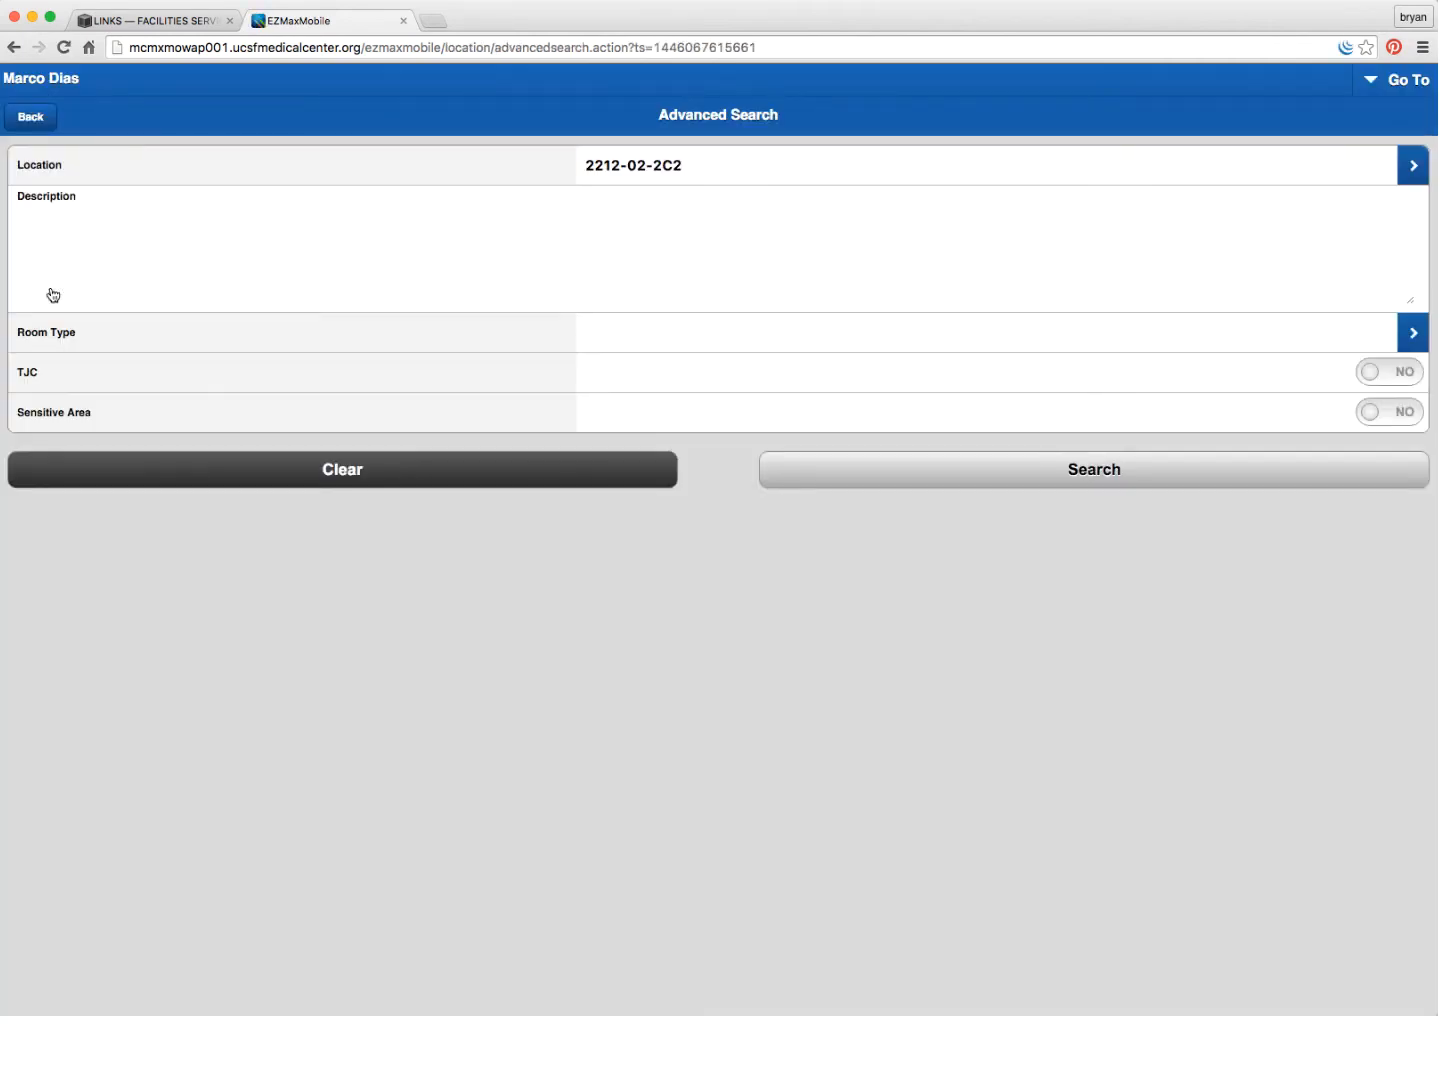
- Search for location 2212-02-2C2, view its record, then return to the Start Center
click(1031, 474)
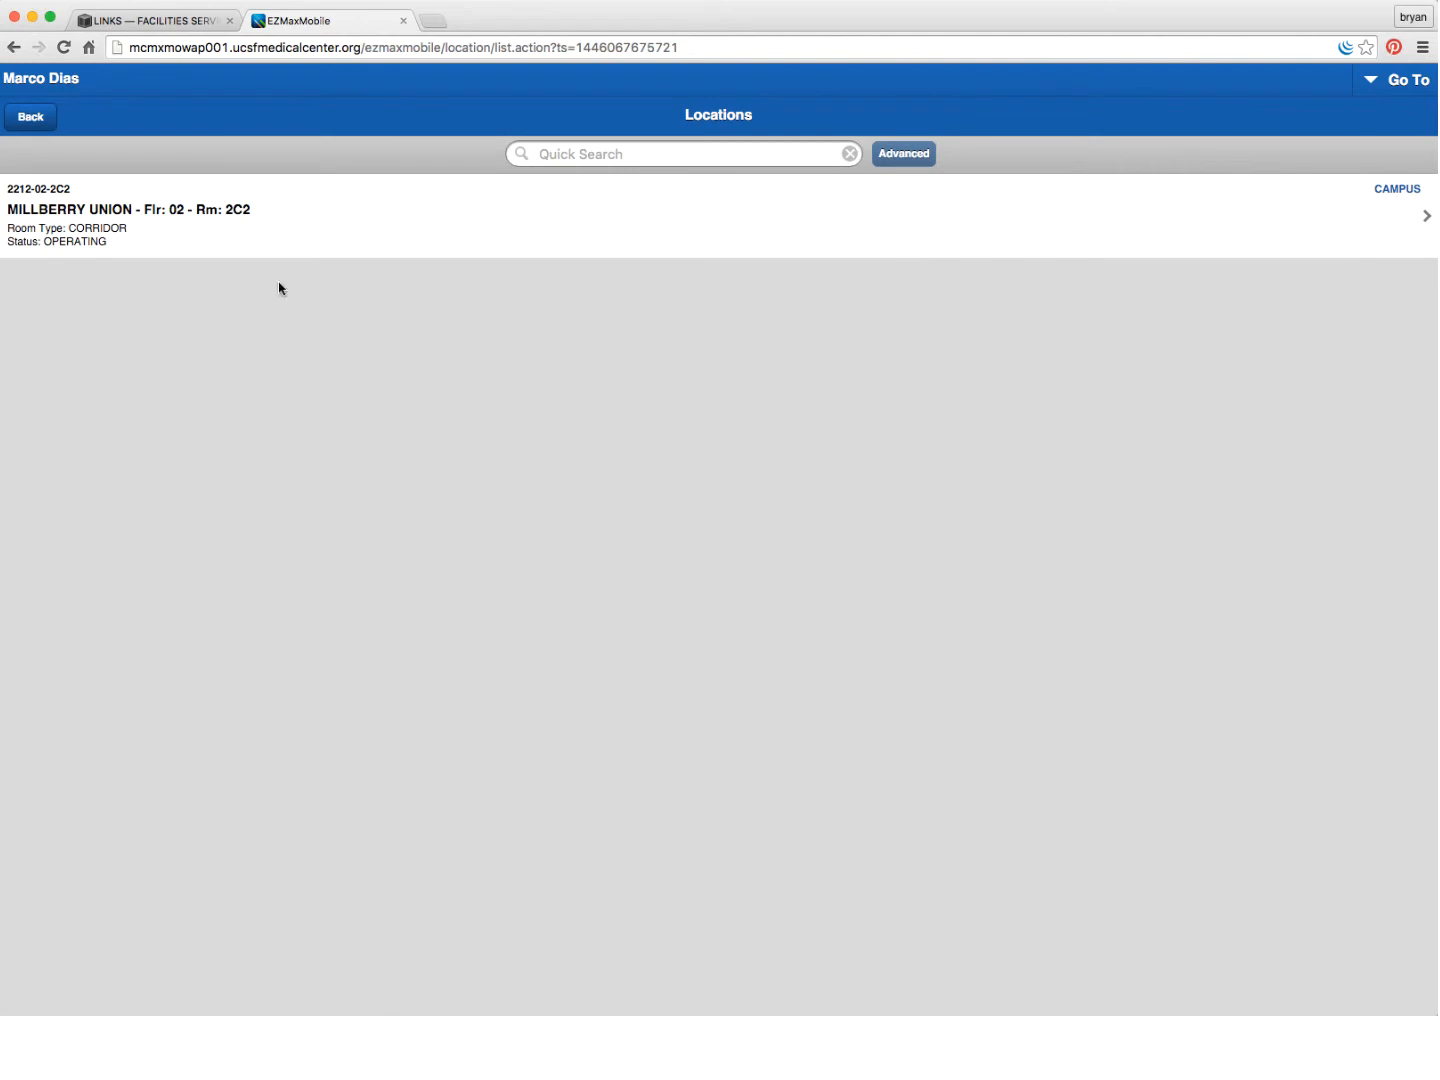
click(105, 236)
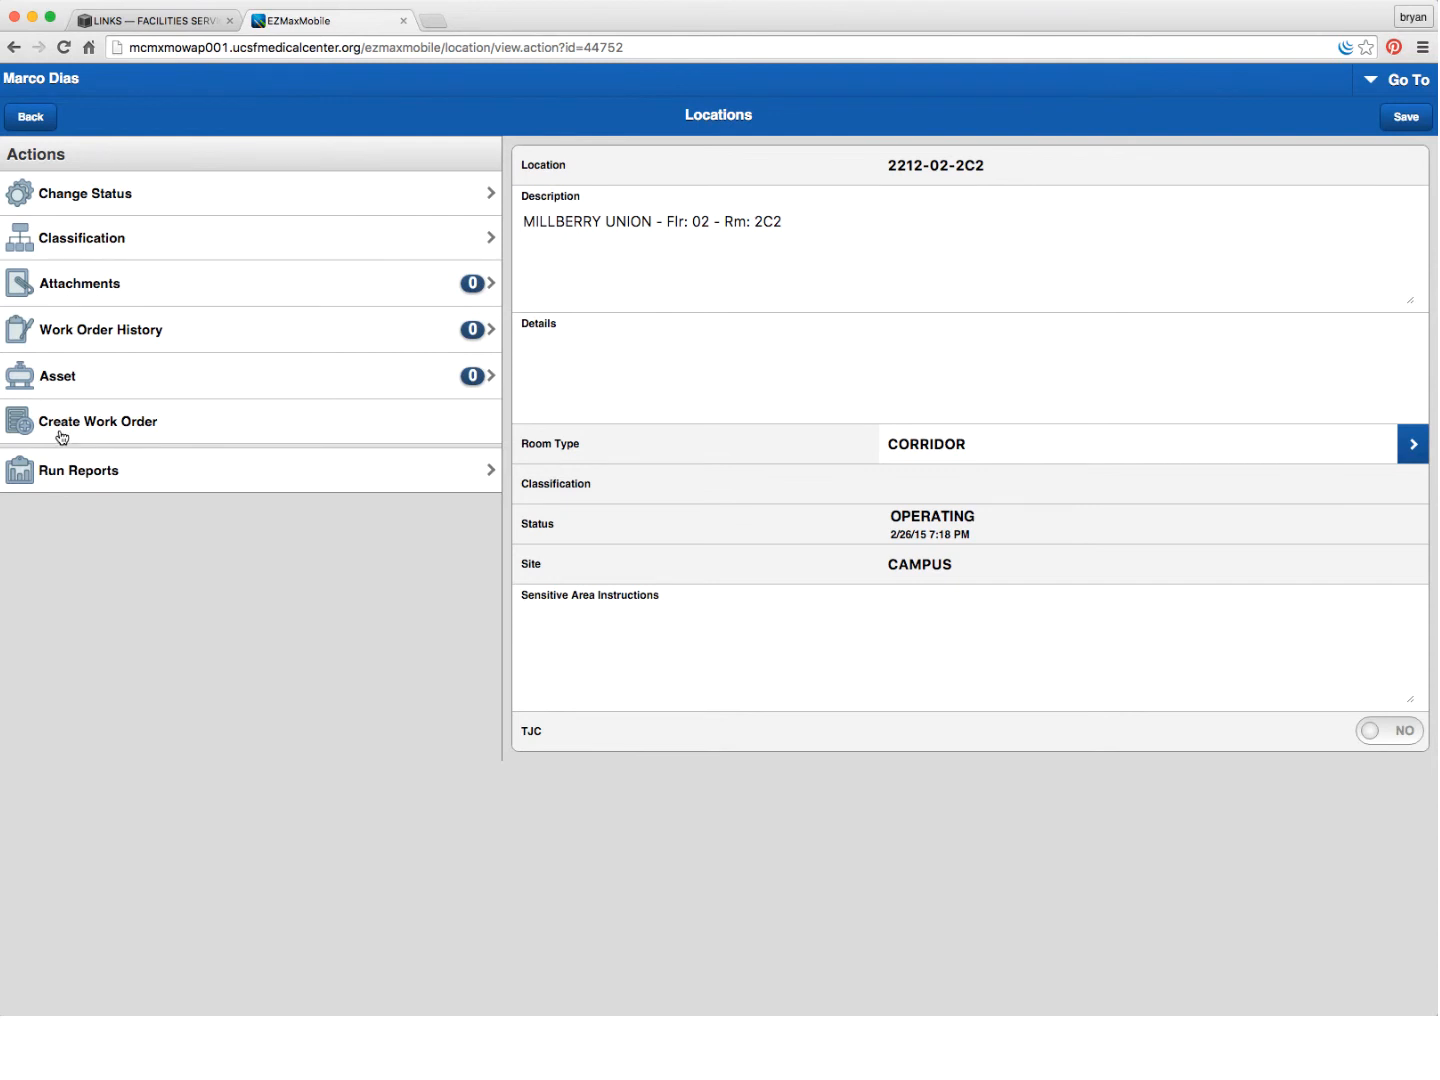
click(1378, 82)
click(1231, 138)
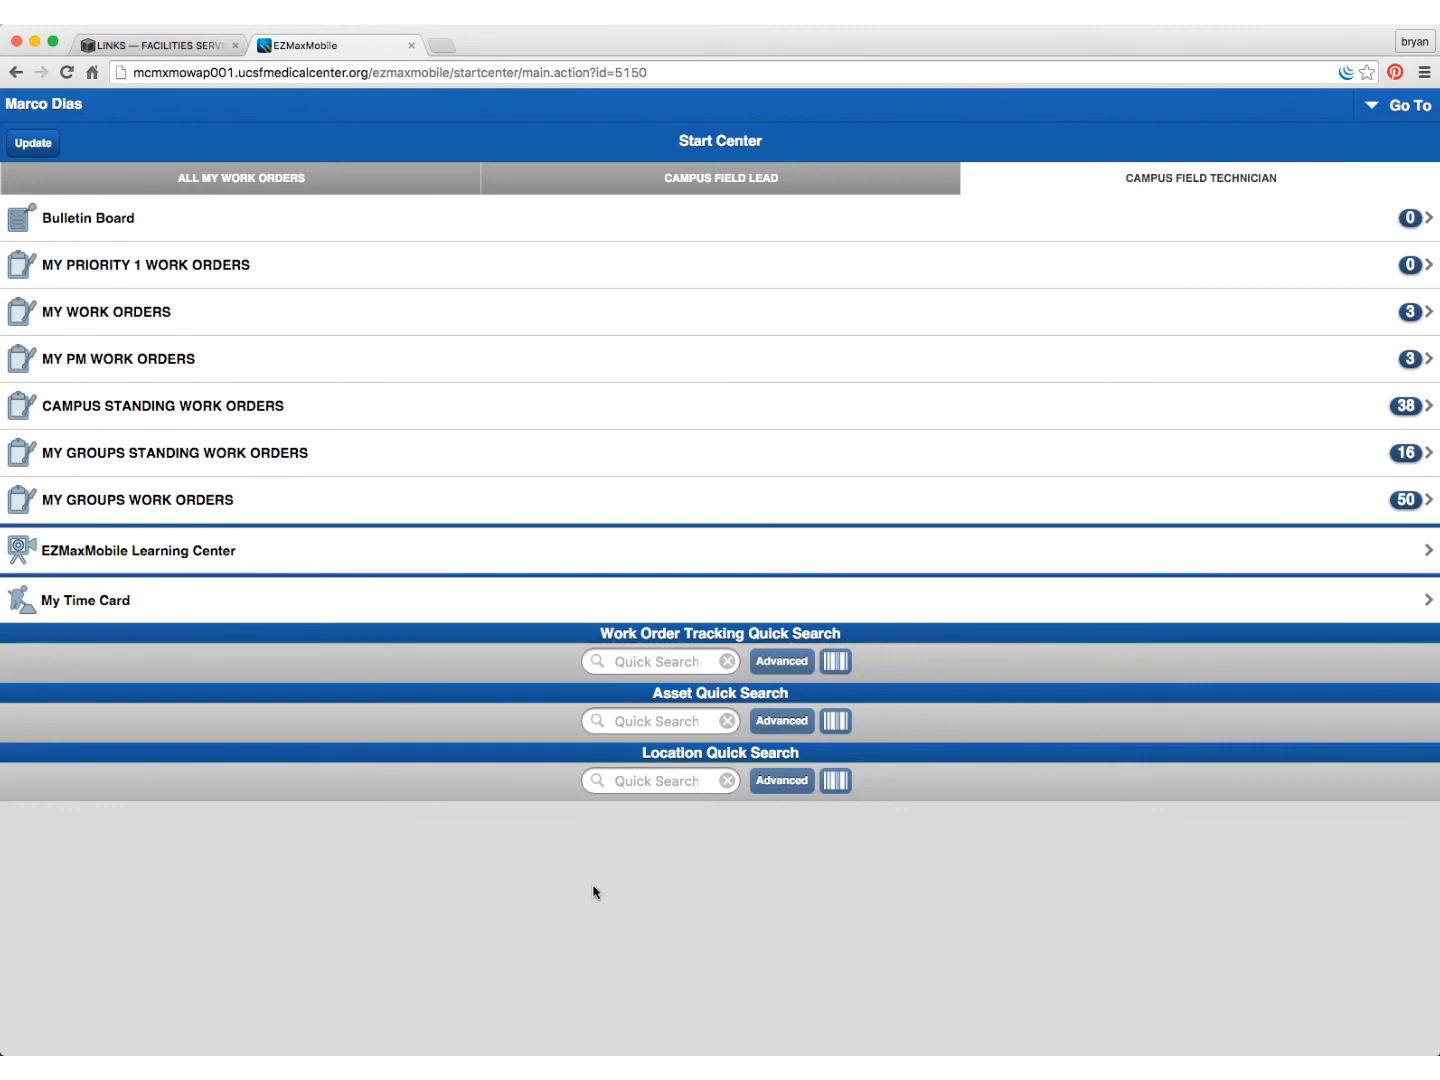
- Start a new work order in Work Order Tracking
click(1373, 110)
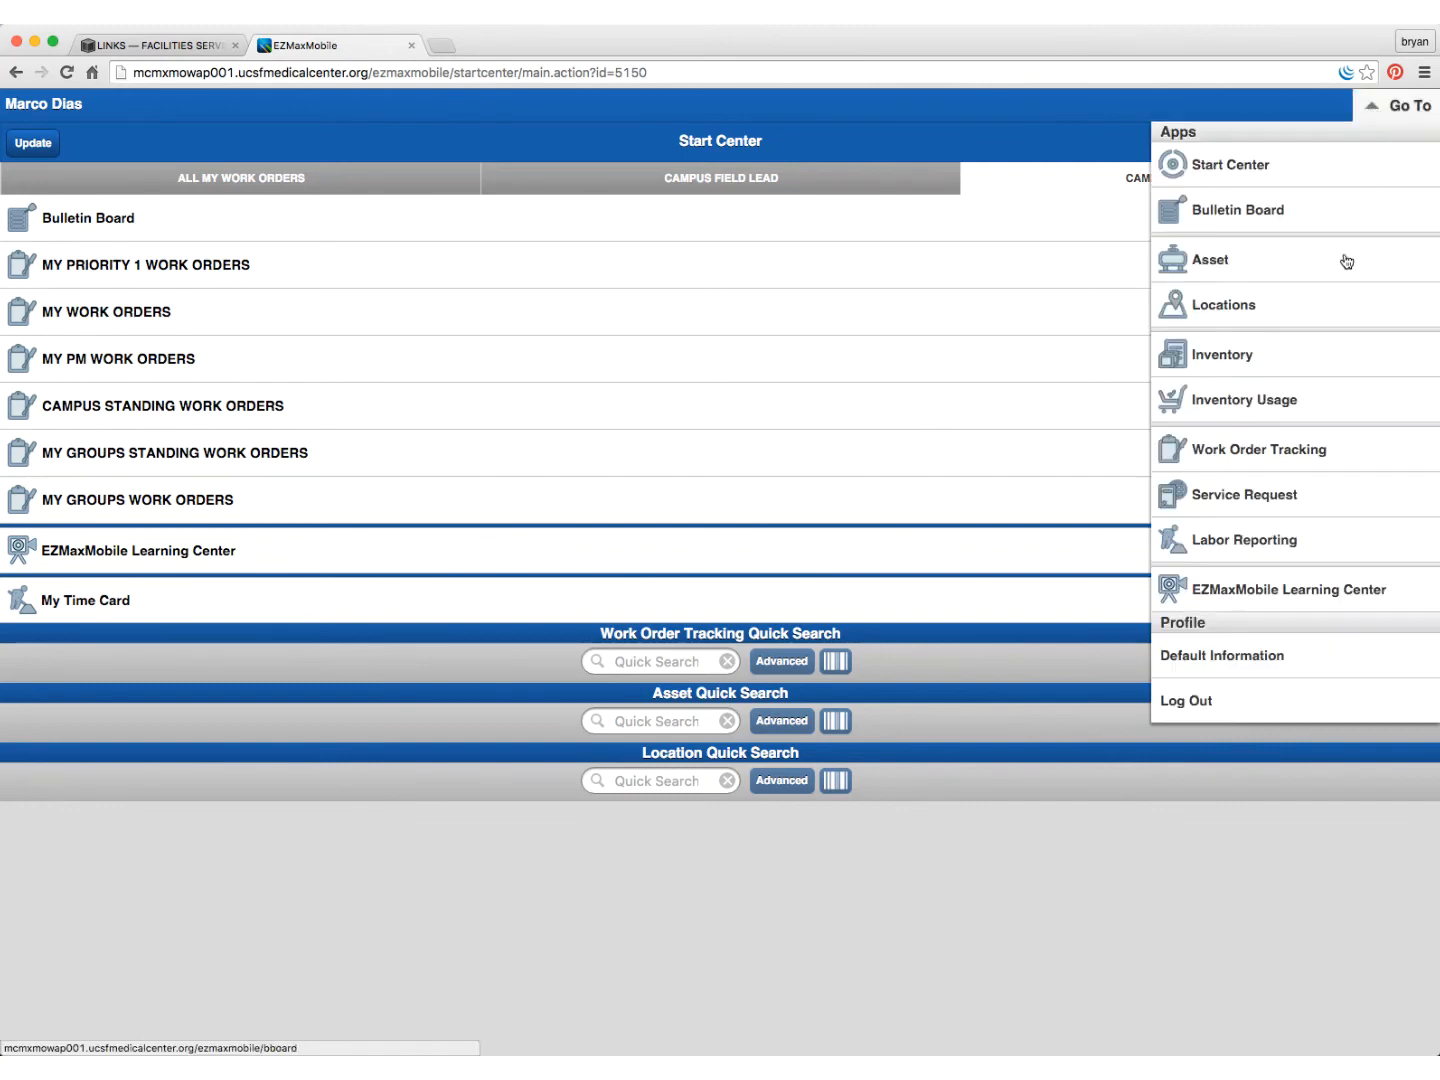
click(1231, 457)
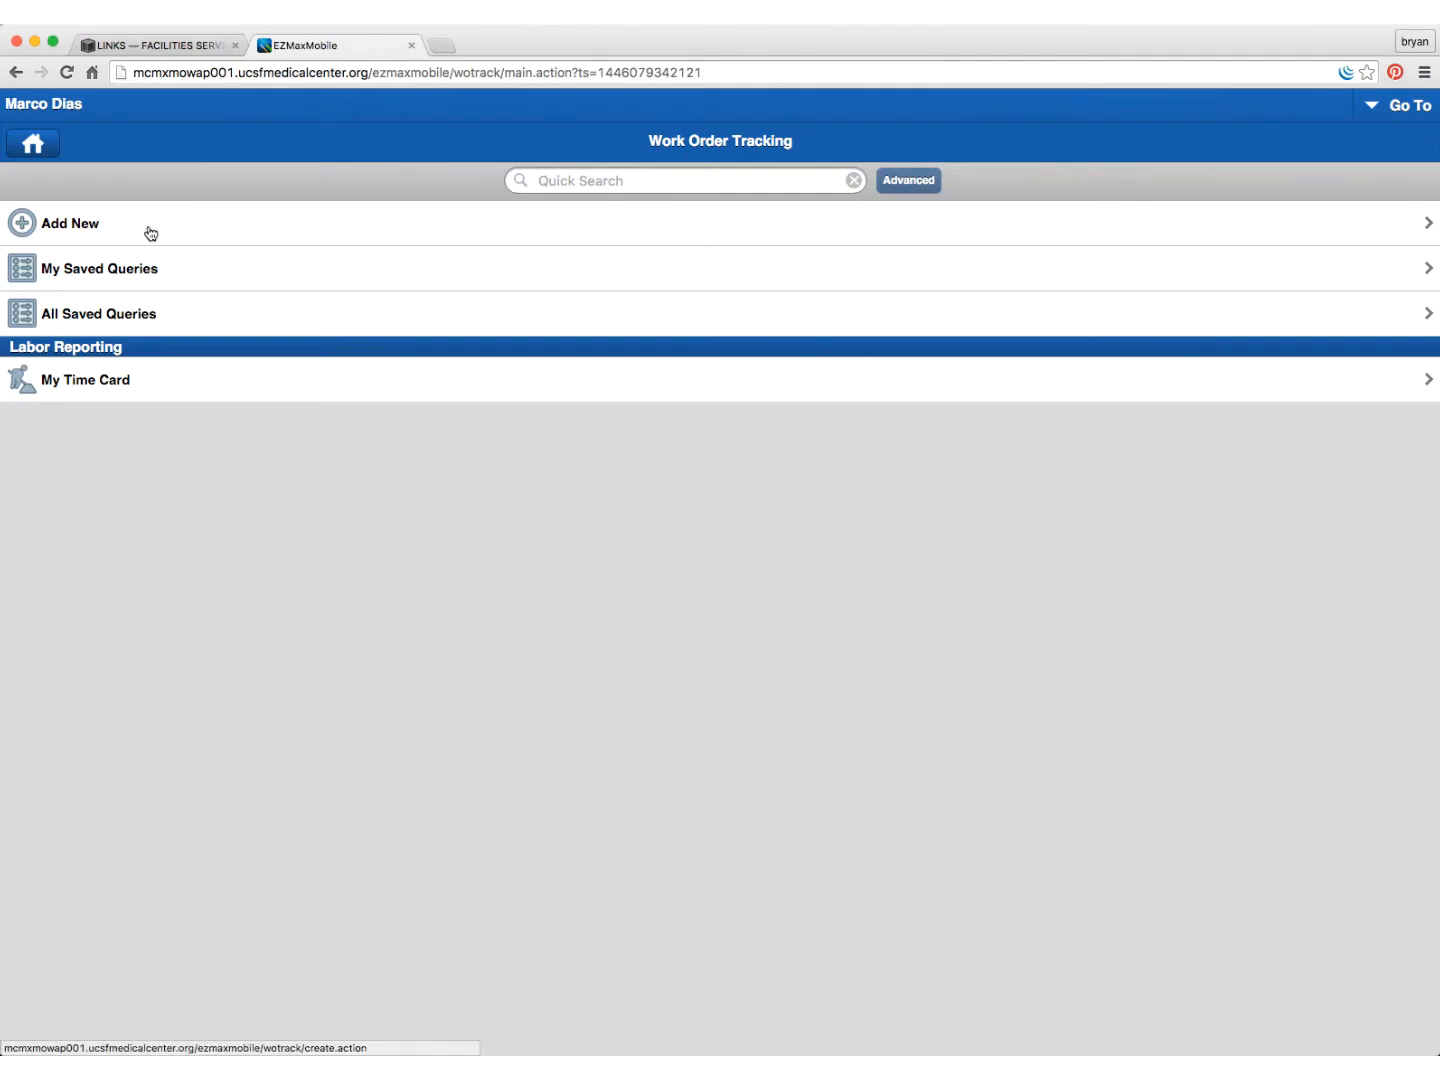
click(63, 226)
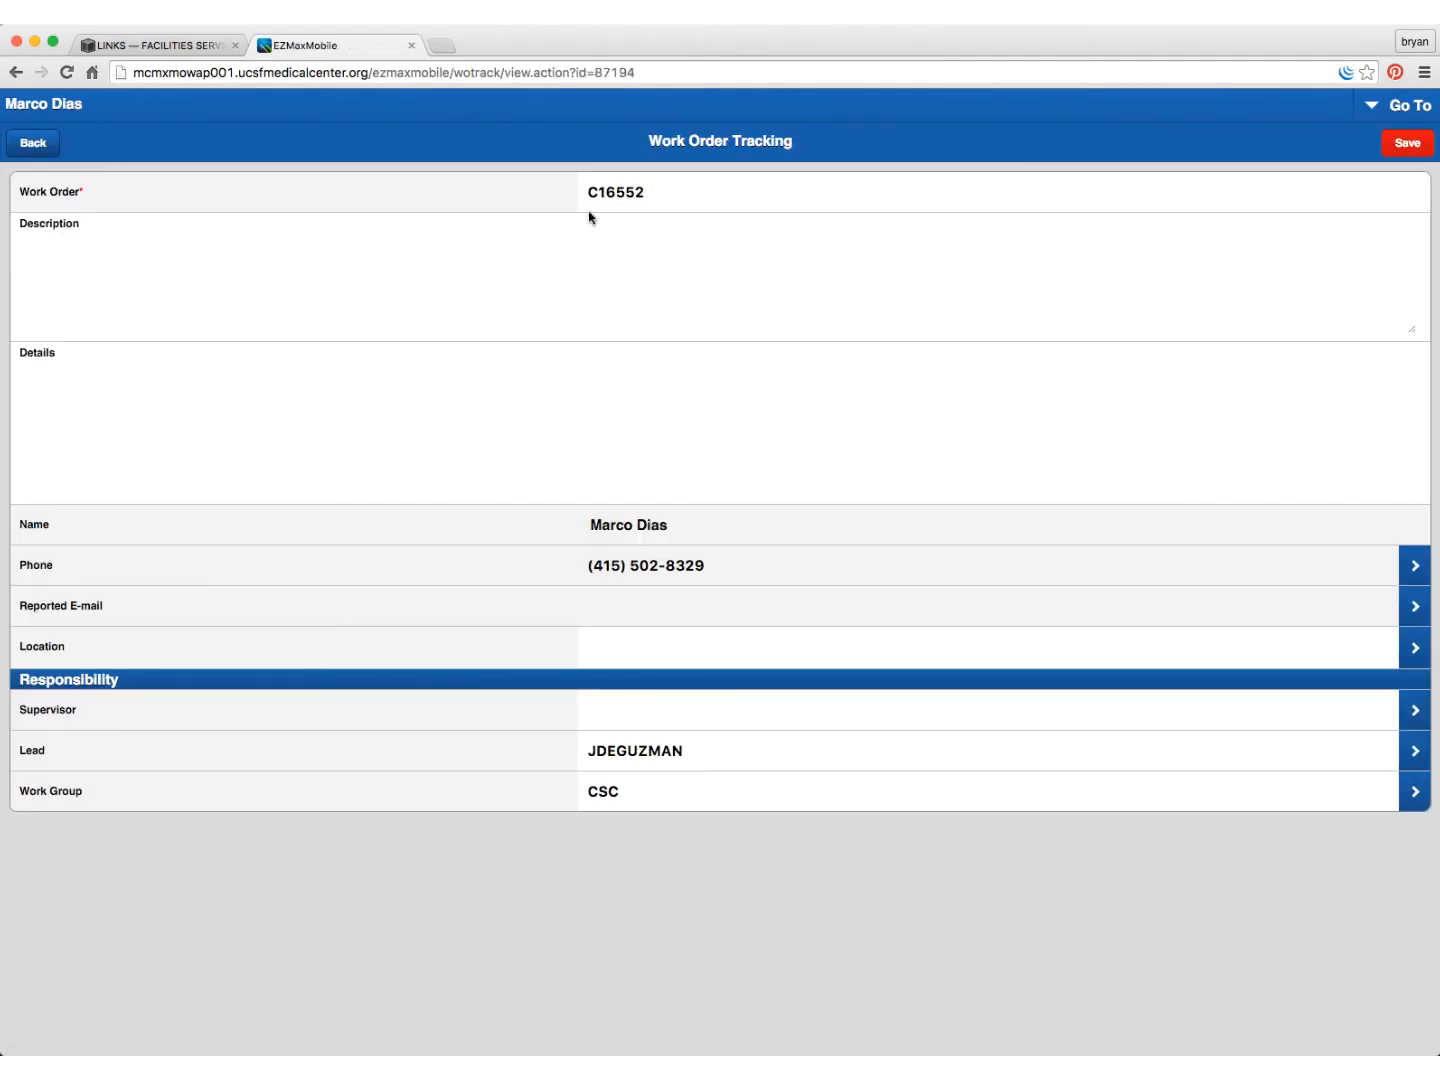
- Enter the description 'See it fix it': a large puddle outside N241, 2nd floor School of Nursing hallway, a slip hazard
click(625, 270)
text(See it fix it,)
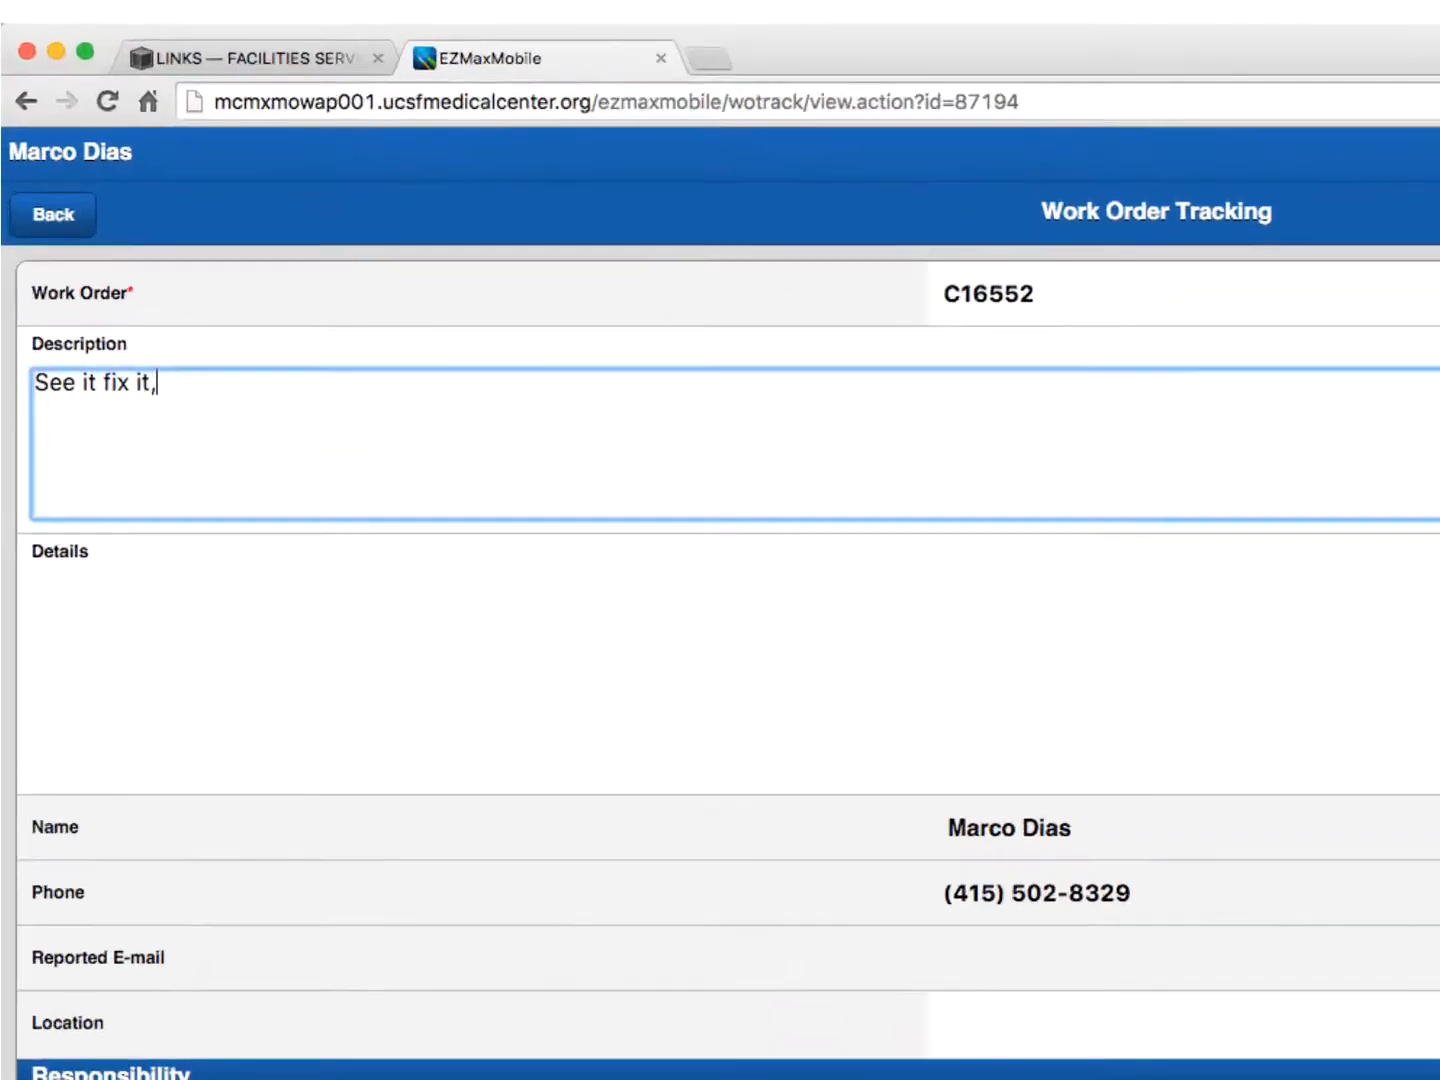
text( there is a large puddle outside of N2)
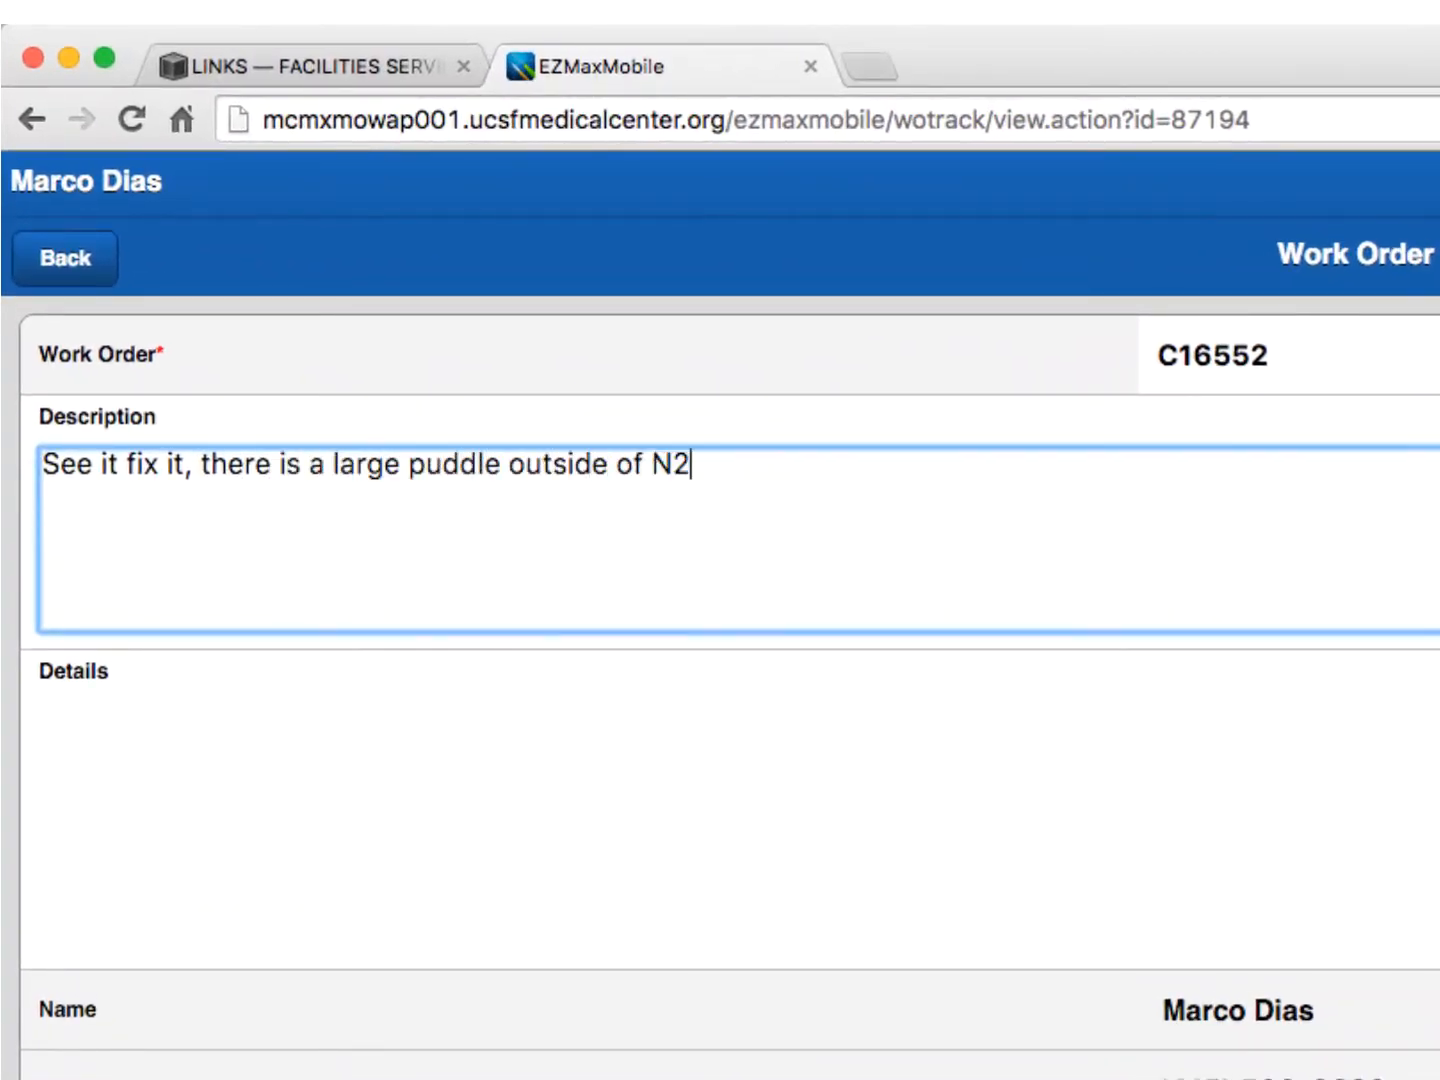
text(41 in the 2nd floor )
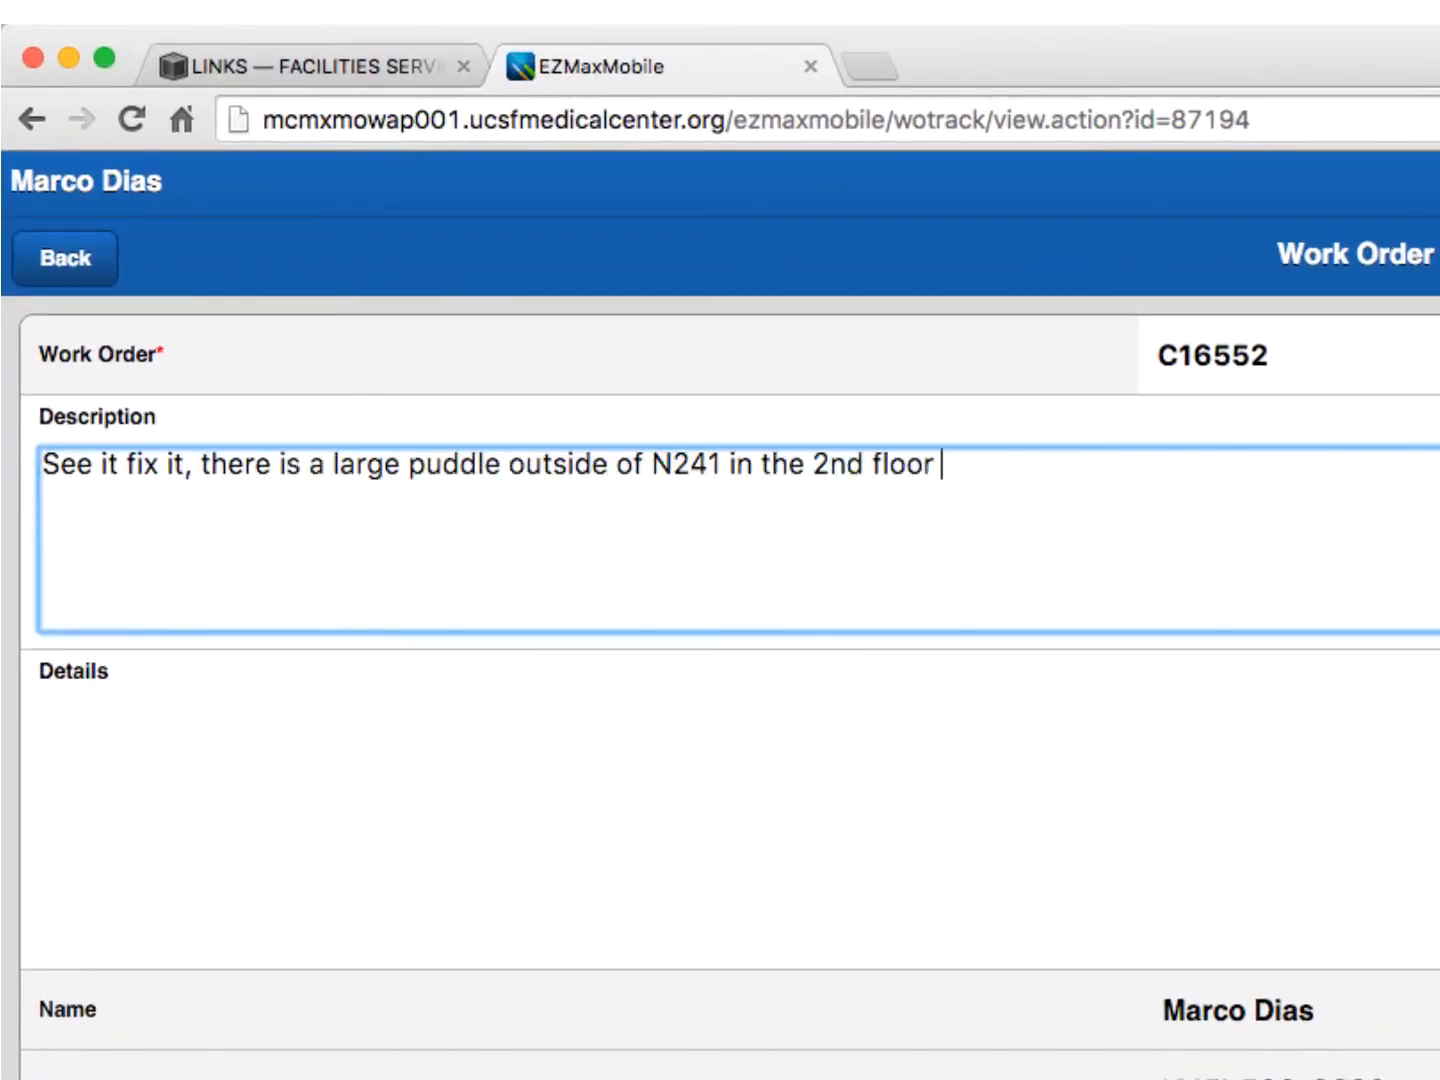
text(hallway of the School of Nursing. )
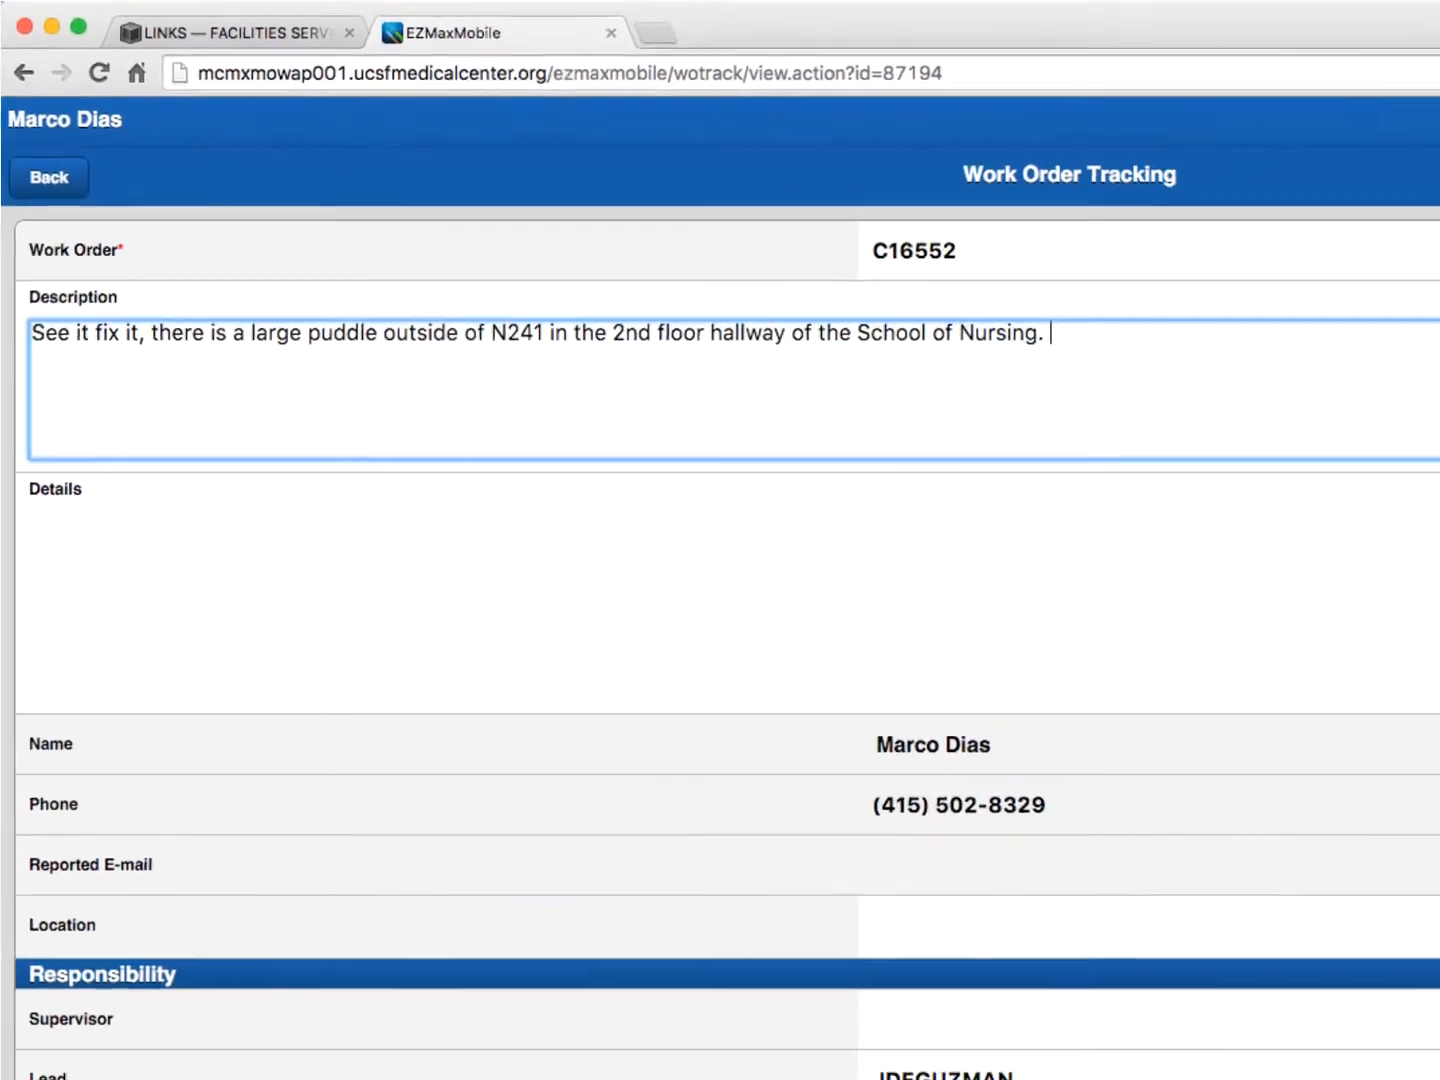
text( Please clean up, this is )
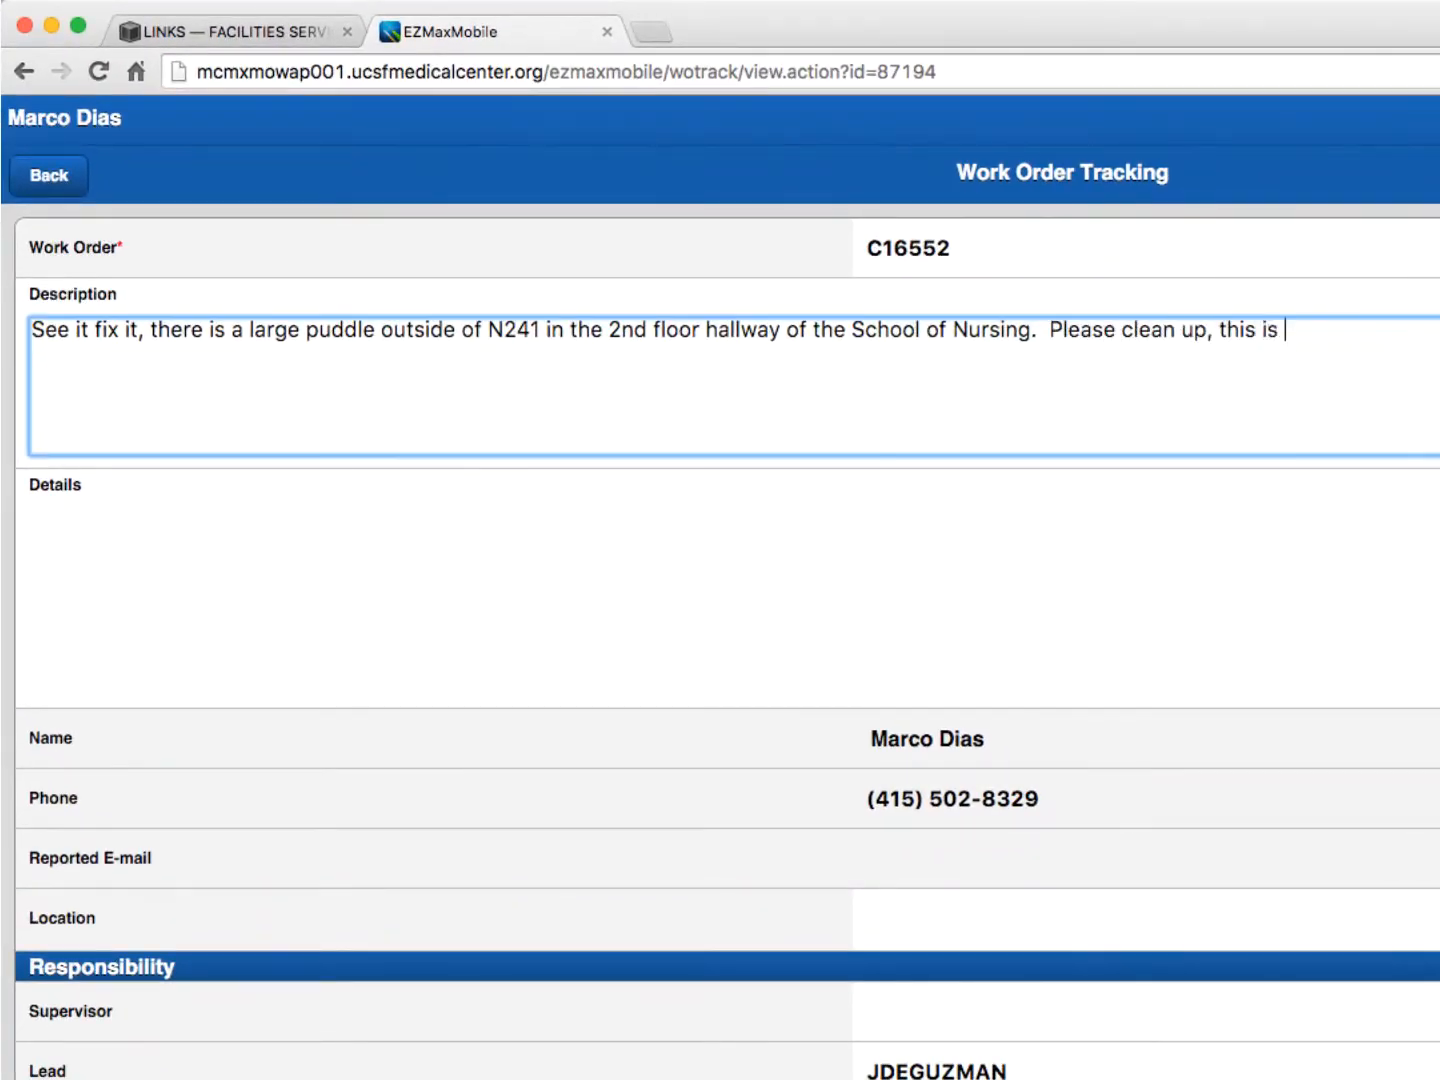
text(a slip hazard.)
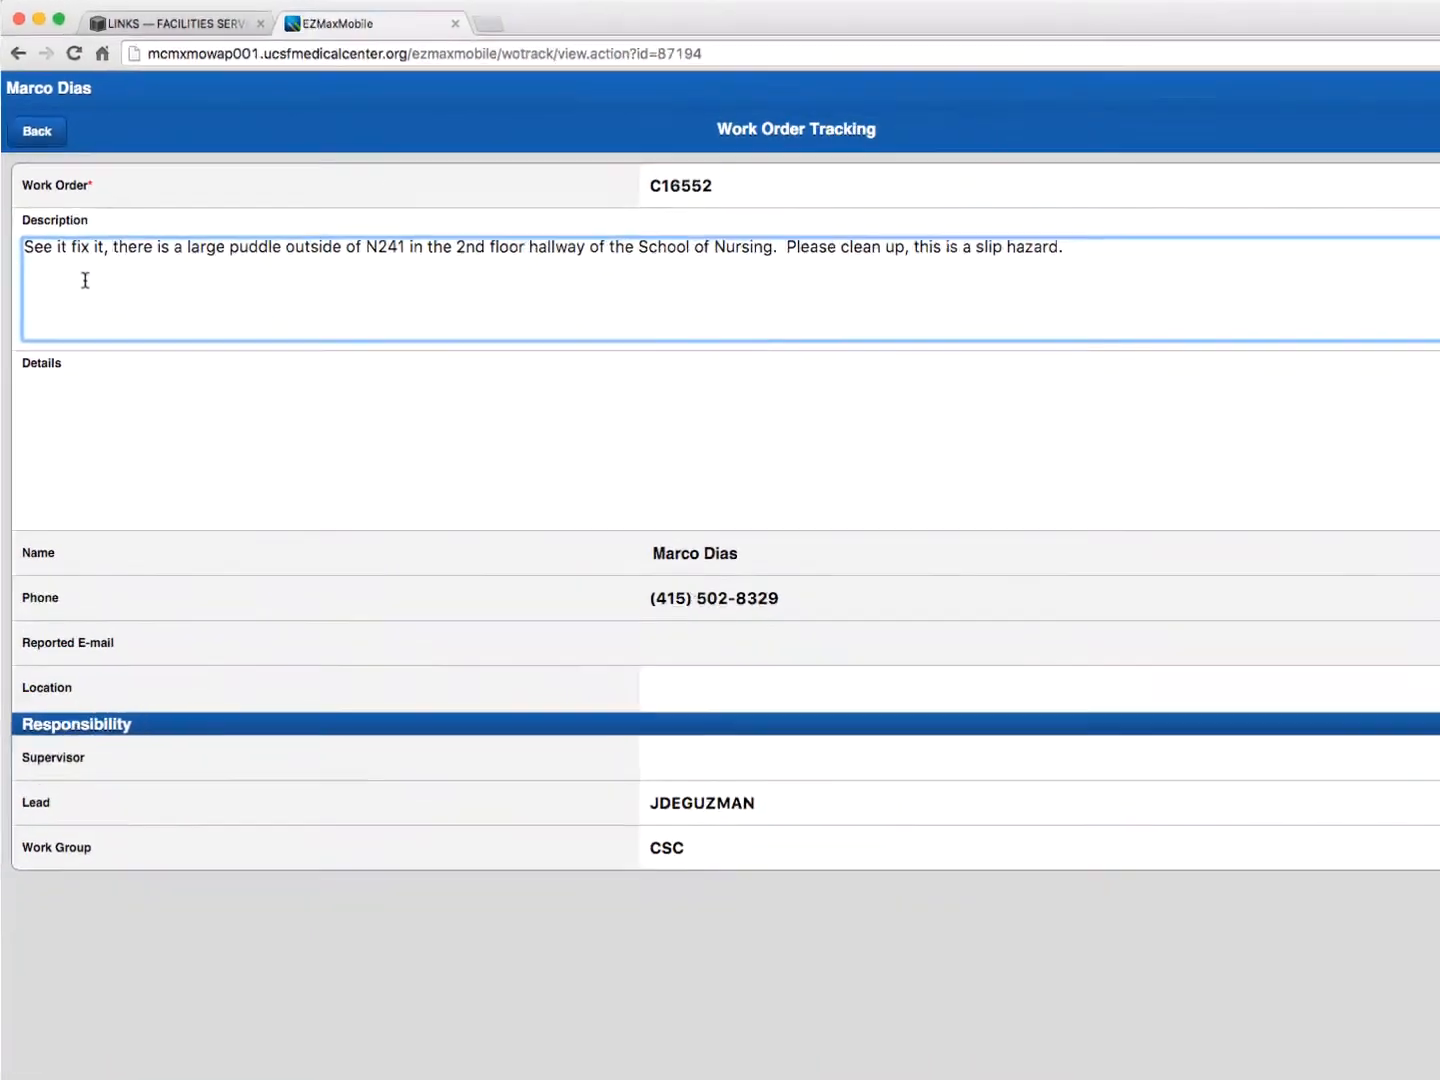